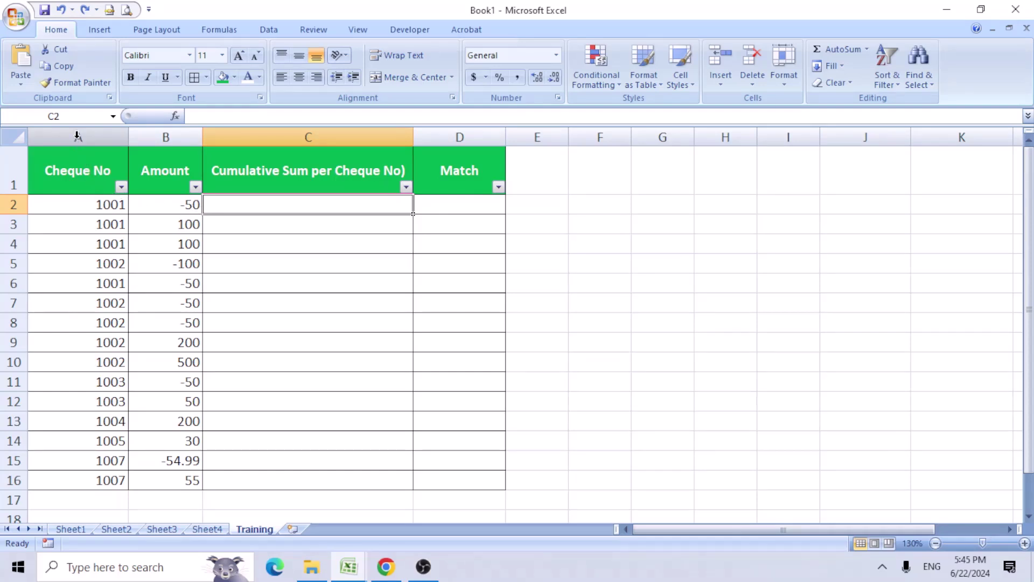
- Review the table's columns and briefly highlight cheque 1001's amounts green, then undo it
{"action": "left_click_drag", "start_coordinate": [77, 137], "coordinate": [135, 136]}
{"action": "left_click", "coordinate": [269, 133]}
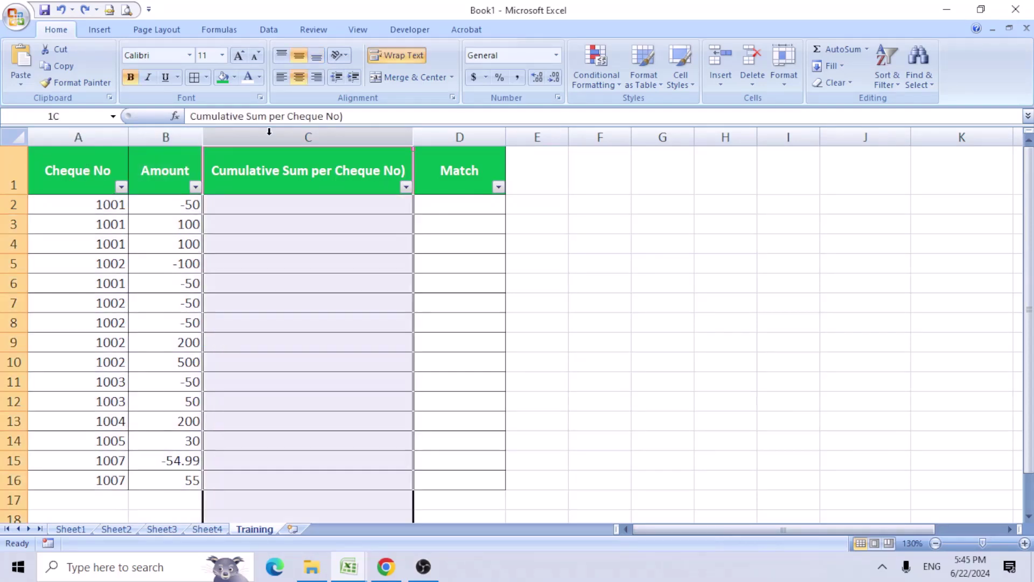
{"action": "left_click_drag", "start_coordinate": [390, 135], "coordinate": [458, 136]}
{"action": "left_click", "coordinate": [269, 203]}
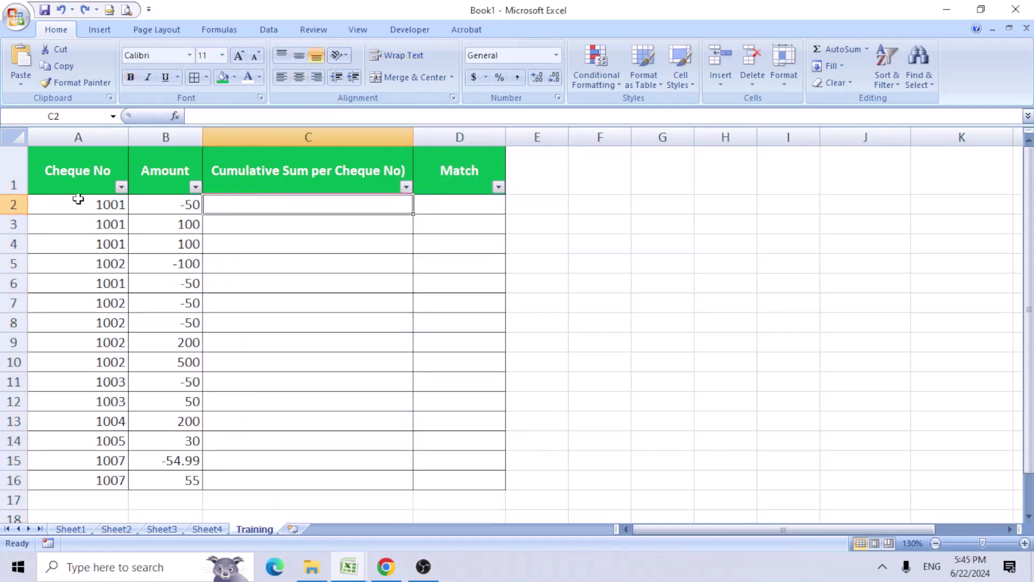
{"action": "left_click_drag", "start_coordinate": [84, 206], "coordinate": [92, 238]}
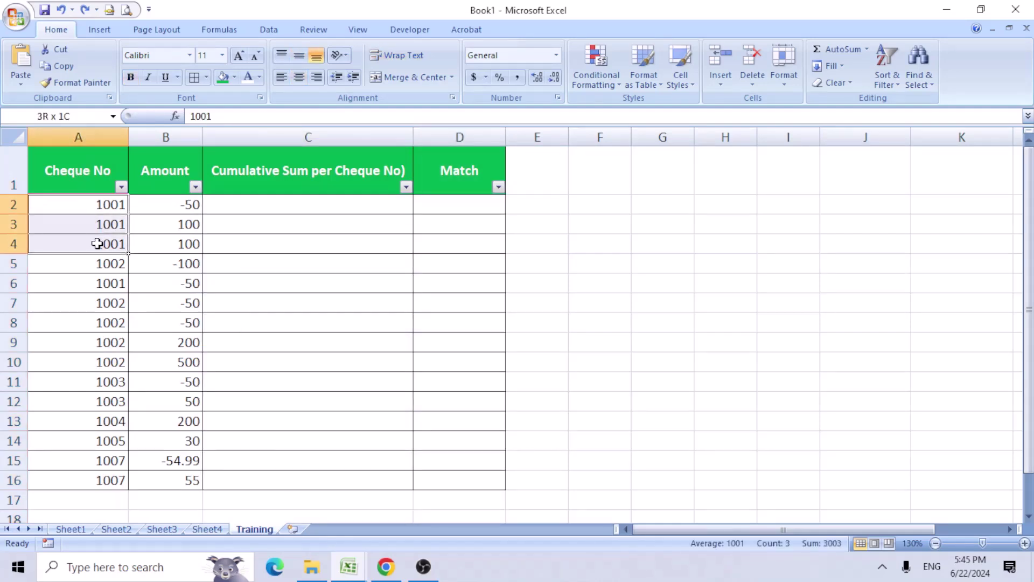
{"action": "left_click", "coordinate": [191, 205]}
{"action": "left_click_drag", "start_coordinate": [191, 209], "coordinate": [192, 225]}
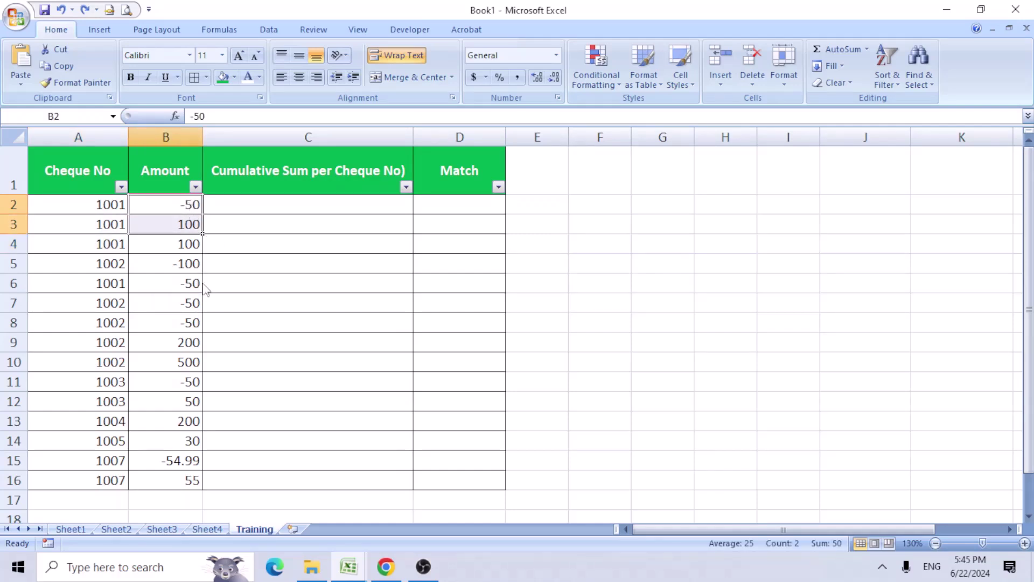
{"action": "left_click", "coordinate": [167, 285], "text": "ctrl"}
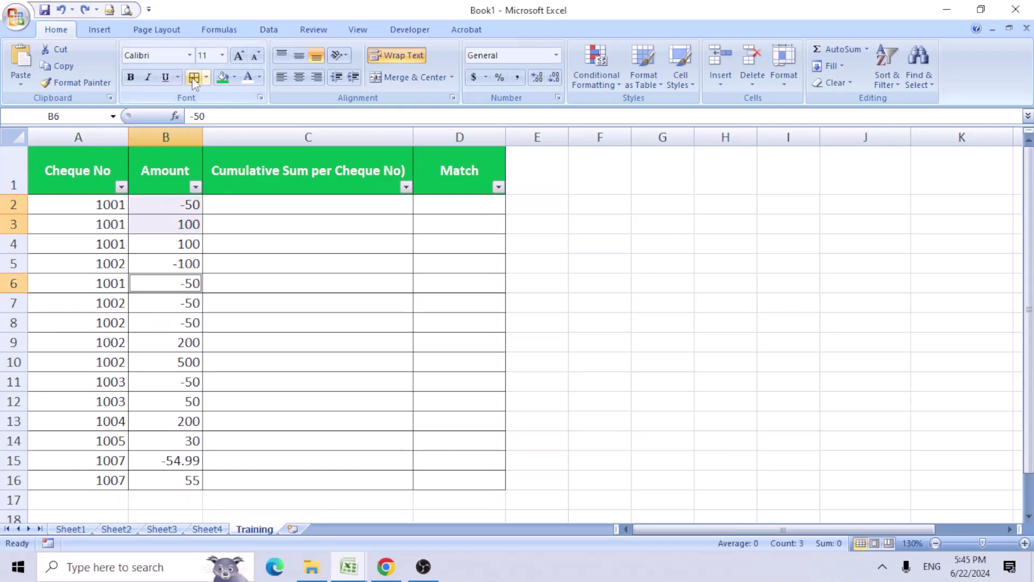
{"action": "left_click", "coordinate": [220, 78]}
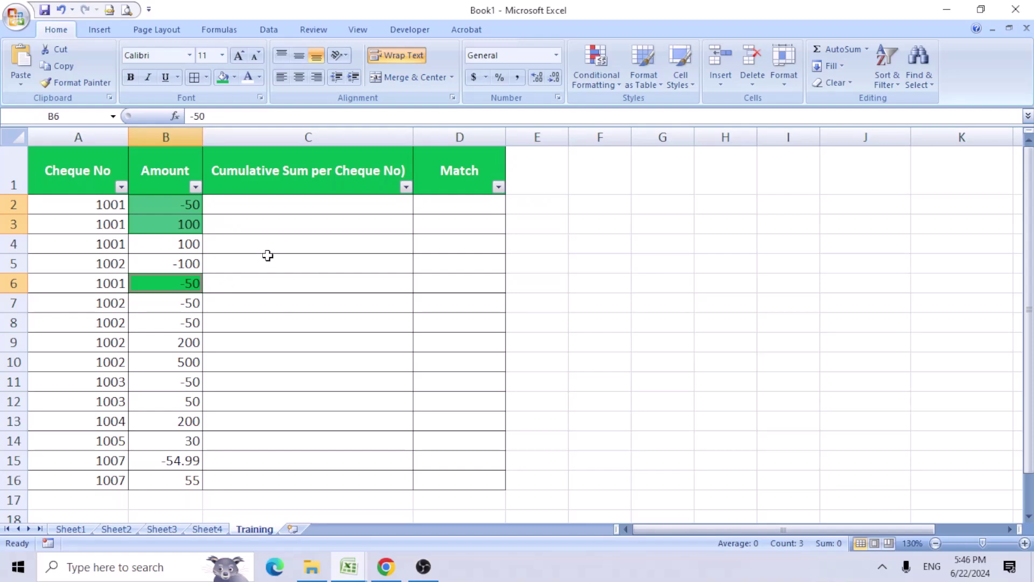
{"action": "key", "text": "ctrl+z"}
- Walk through the Cumulative Sum, Match and Cheque No columns, pointing out the repeated 1001 rows
{"action": "left_click", "coordinate": [287, 162]}
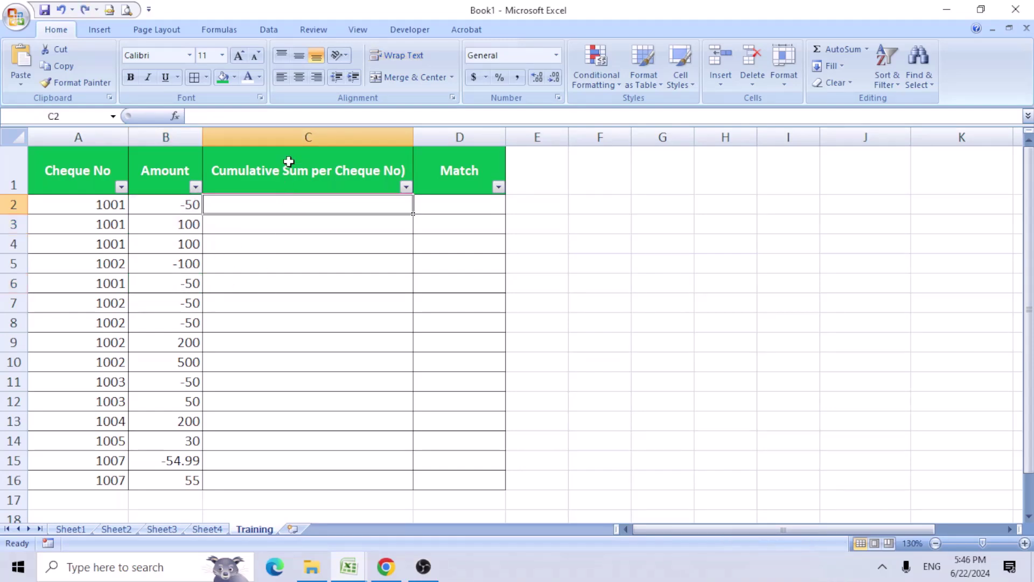
{"action": "left_click", "coordinate": [294, 137]}
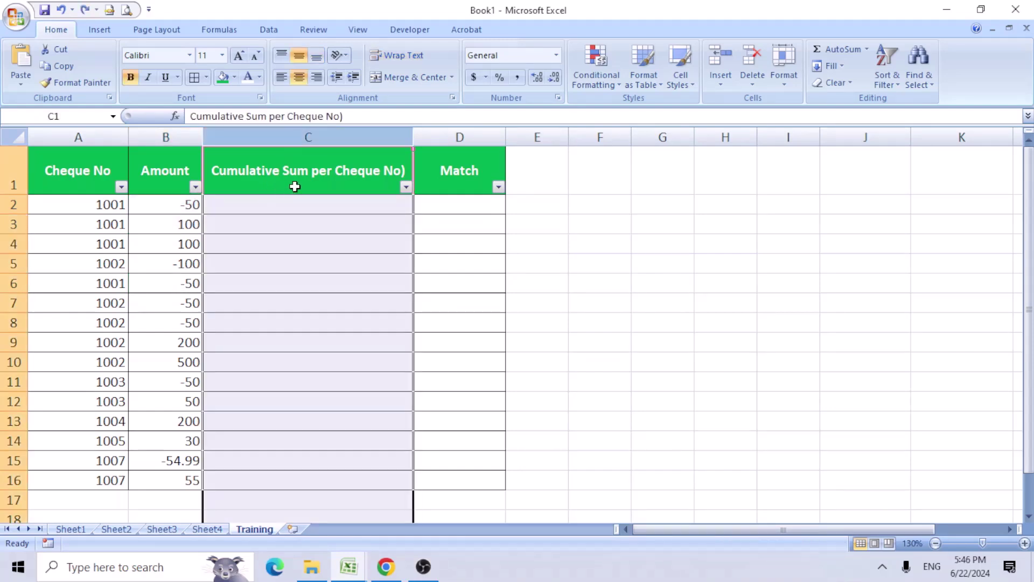
{"action": "left_click", "coordinate": [339, 202]}
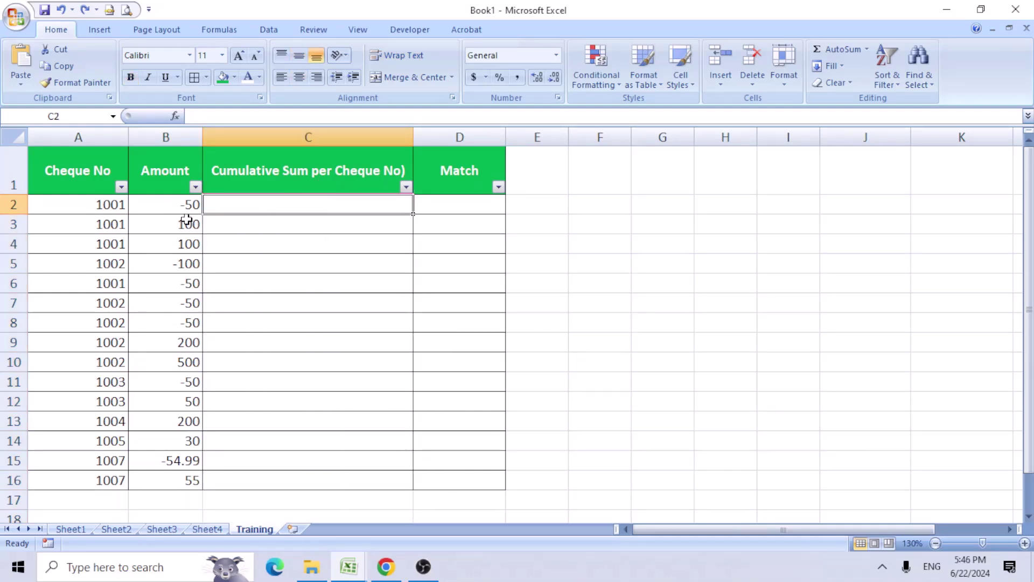
{"action": "left_click_drag", "start_coordinate": [184, 208], "coordinate": [186, 217]}
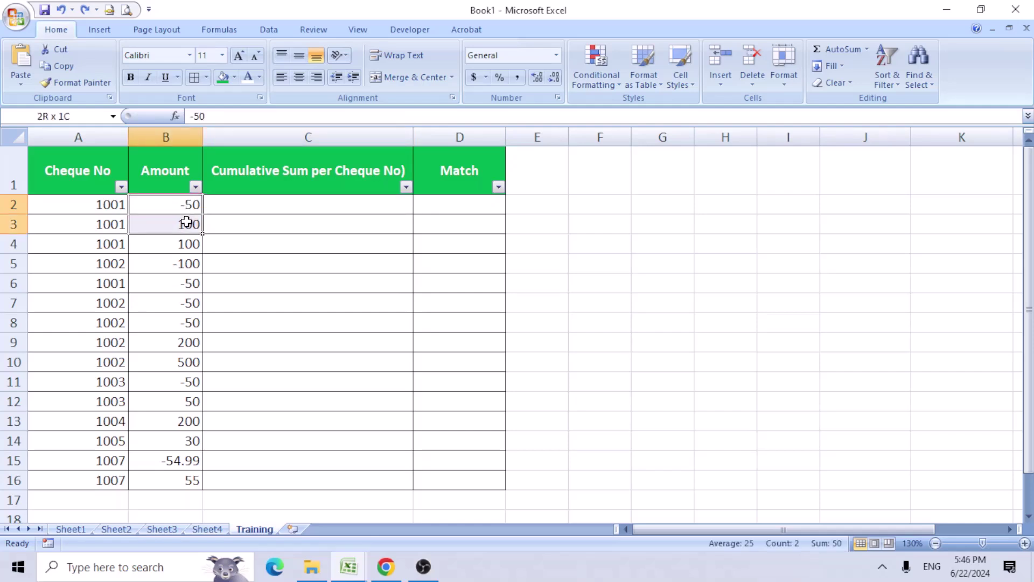
{"action": "left_click", "coordinate": [279, 221]}
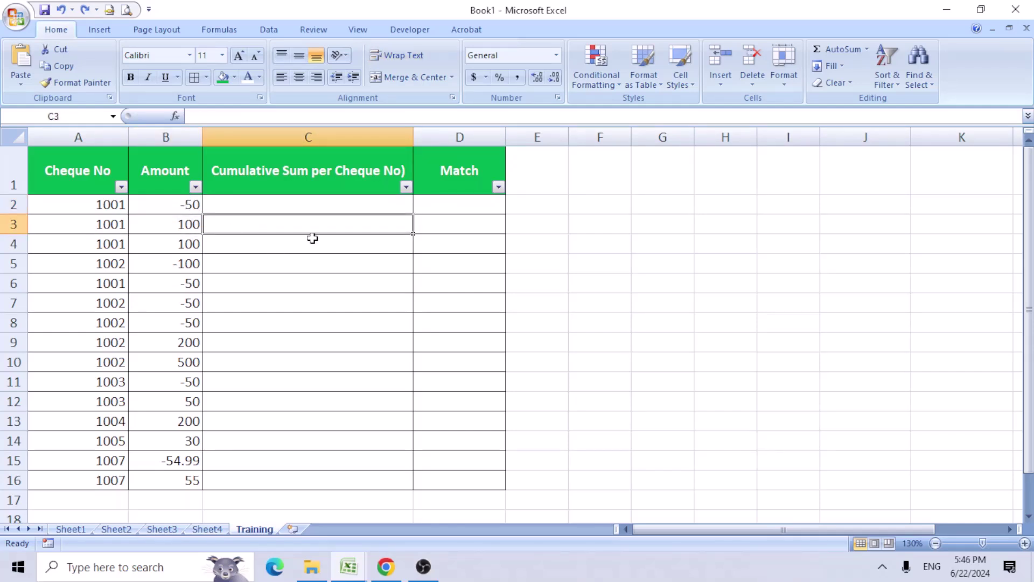
{"action": "left_click", "coordinate": [458, 156]}
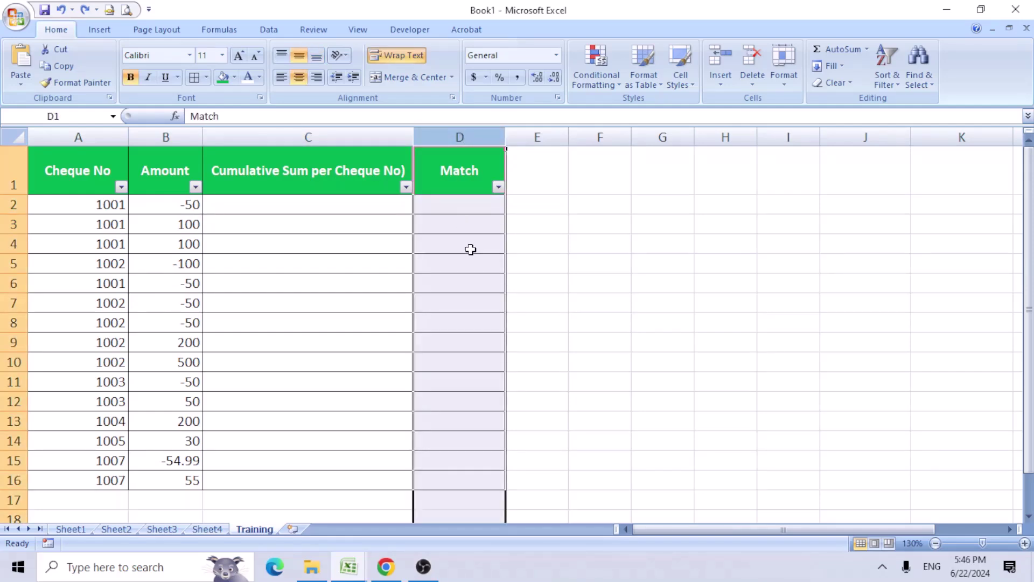
{"action": "left_click", "coordinate": [336, 209]}
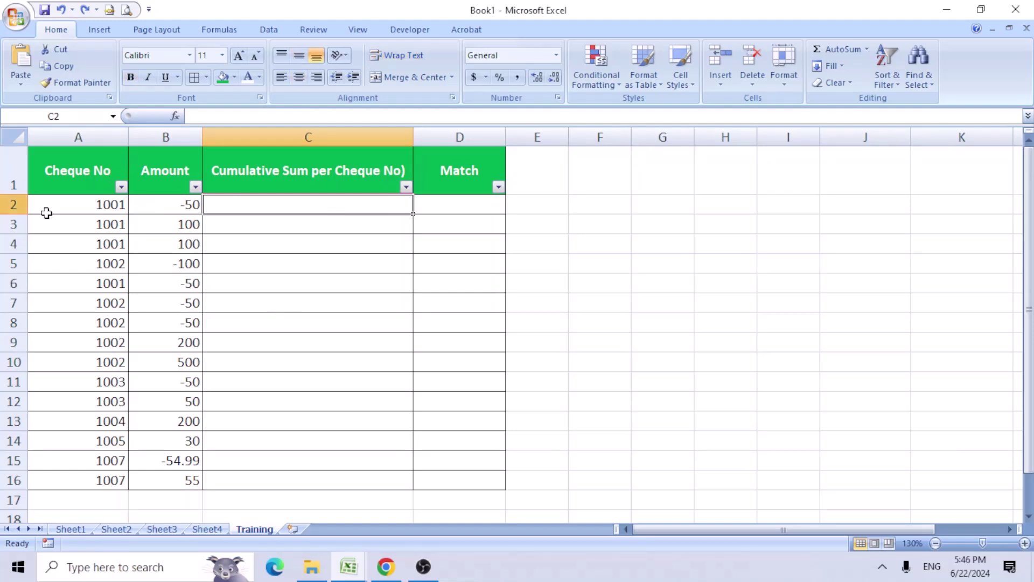
{"action": "left_click", "coordinate": [90, 180]}
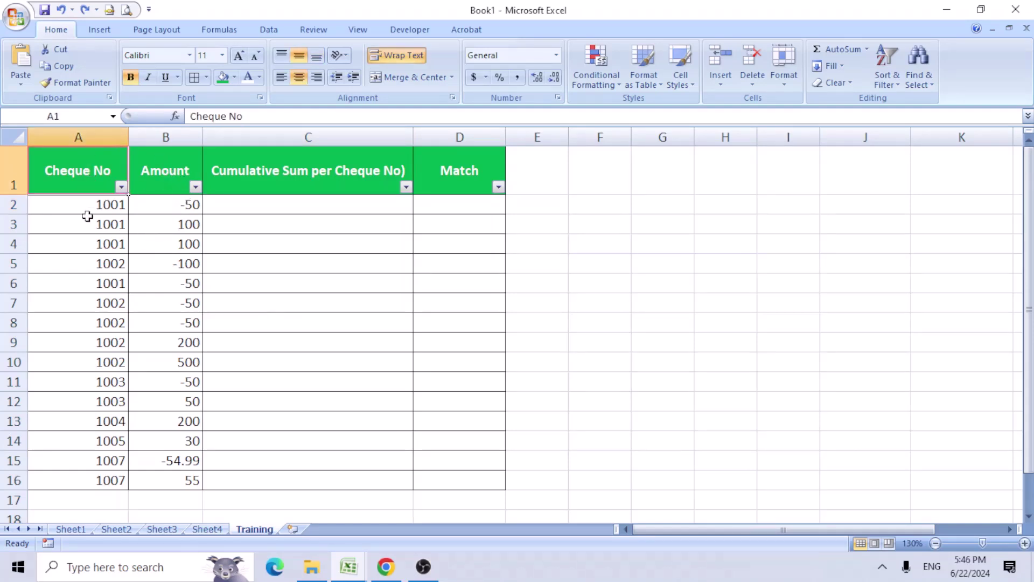
{"action": "left_click_drag", "start_coordinate": [88, 204], "coordinate": [96, 238]}
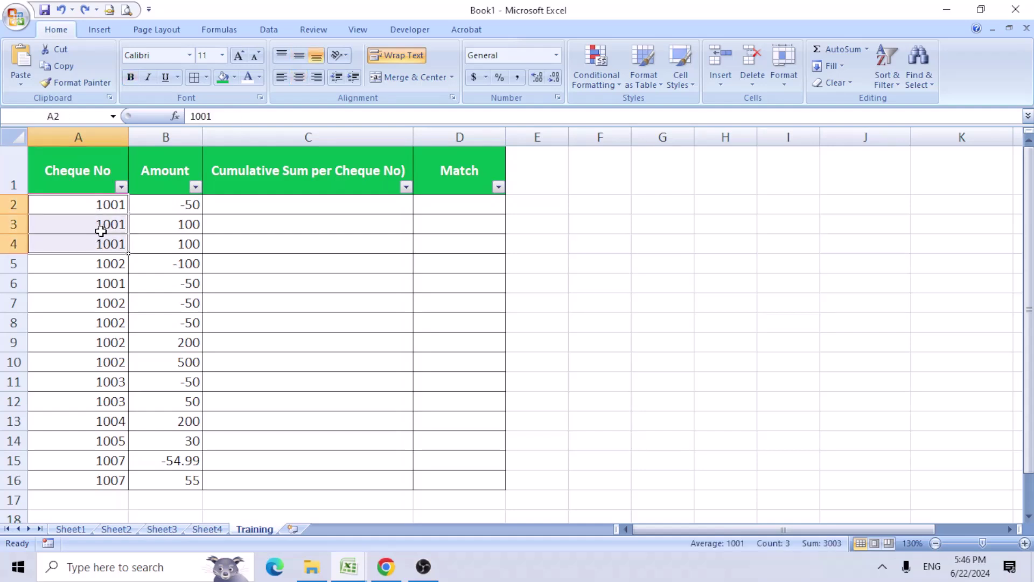
{"action": "left_click", "coordinate": [7, 264]}
{"action": "left_click", "coordinate": [24, 283]}
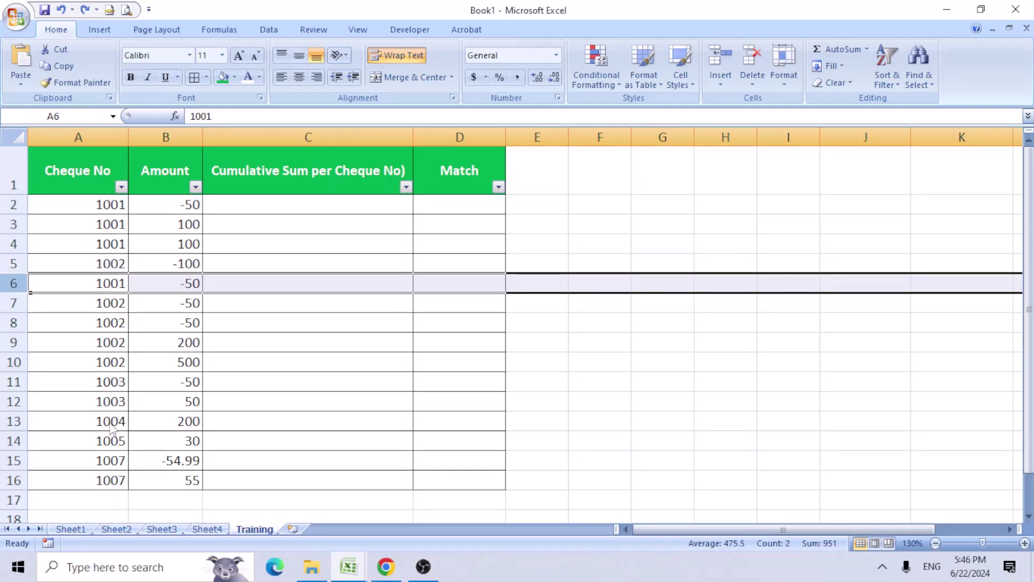
{"action": "left_click", "coordinate": [205, 336]}
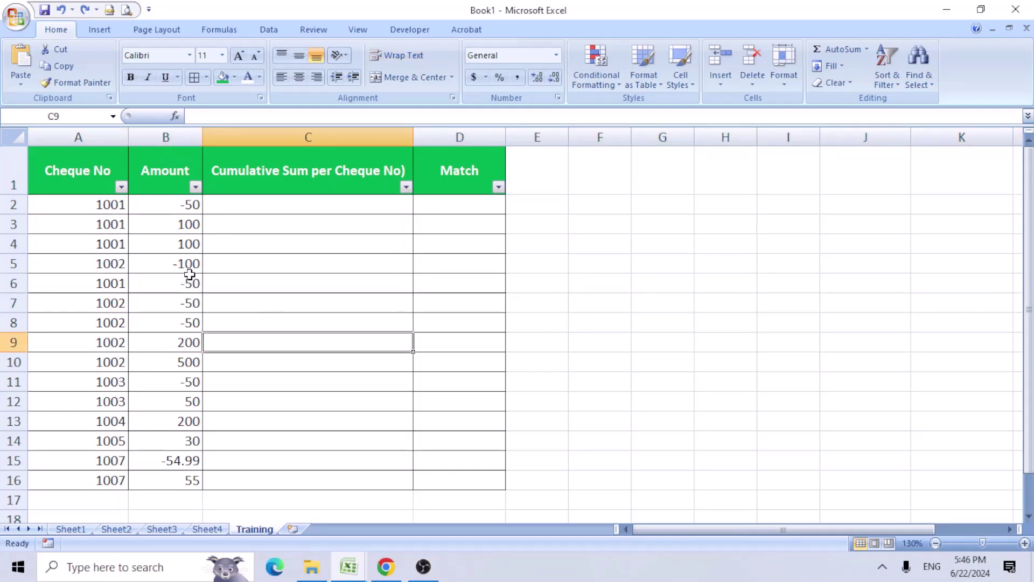
- Sort the table by Amount, then by Cheque No, both smallest to largest
{"action": "left_click", "coordinate": [170, 168]}
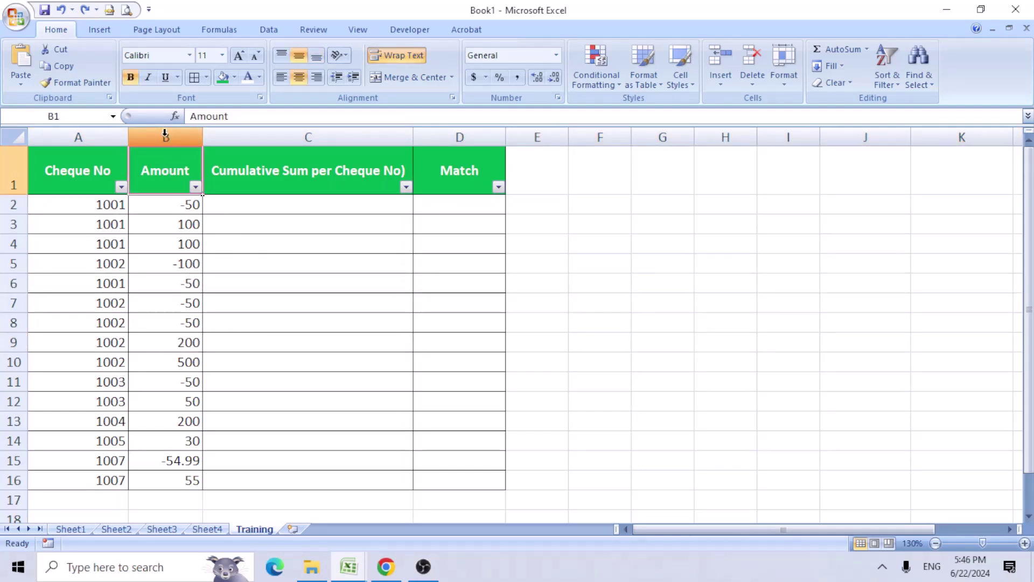
{"action": "left_click", "coordinate": [195, 186]}
{"action": "left_click", "coordinate": [99, 202]}
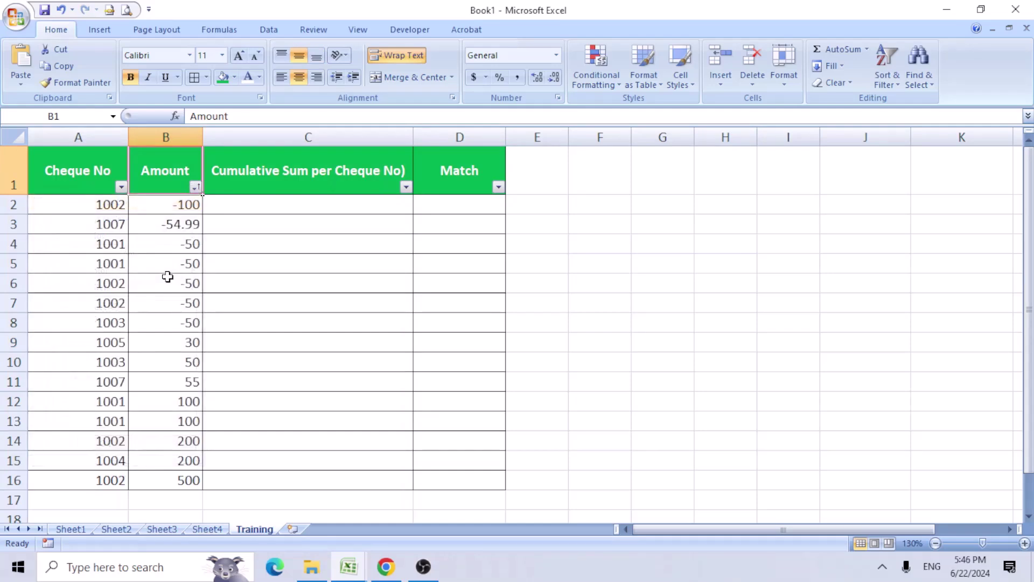
{"action": "left_click", "coordinate": [122, 186]}
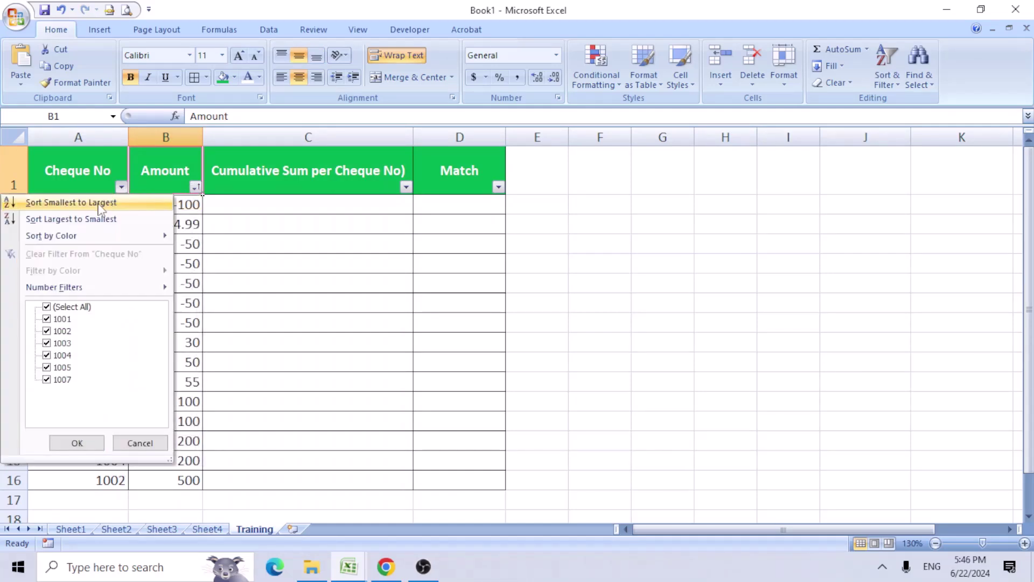
{"action": "left_click", "coordinate": [99, 203]}
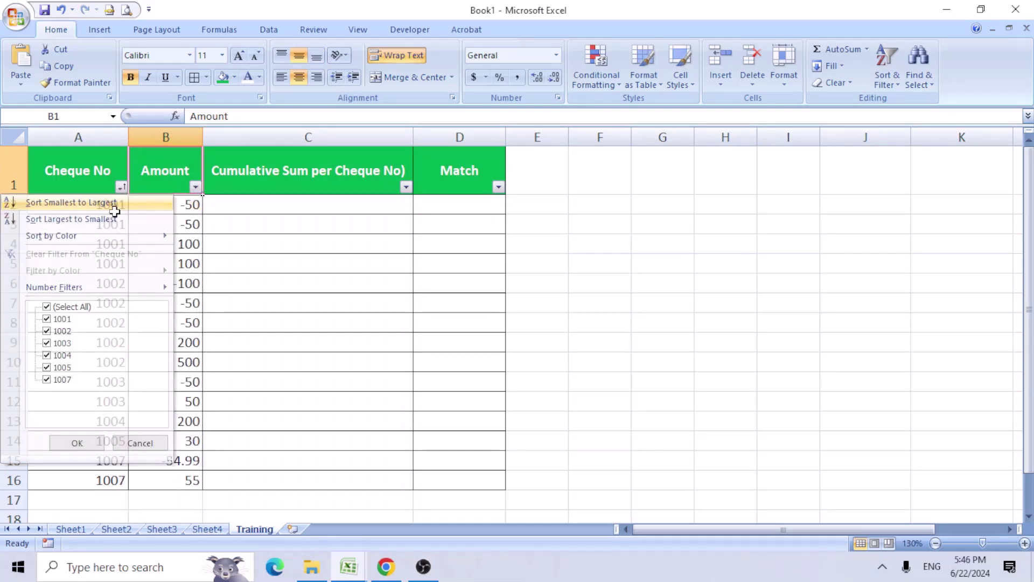
{"action": "left_click", "coordinate": [272, 215]}
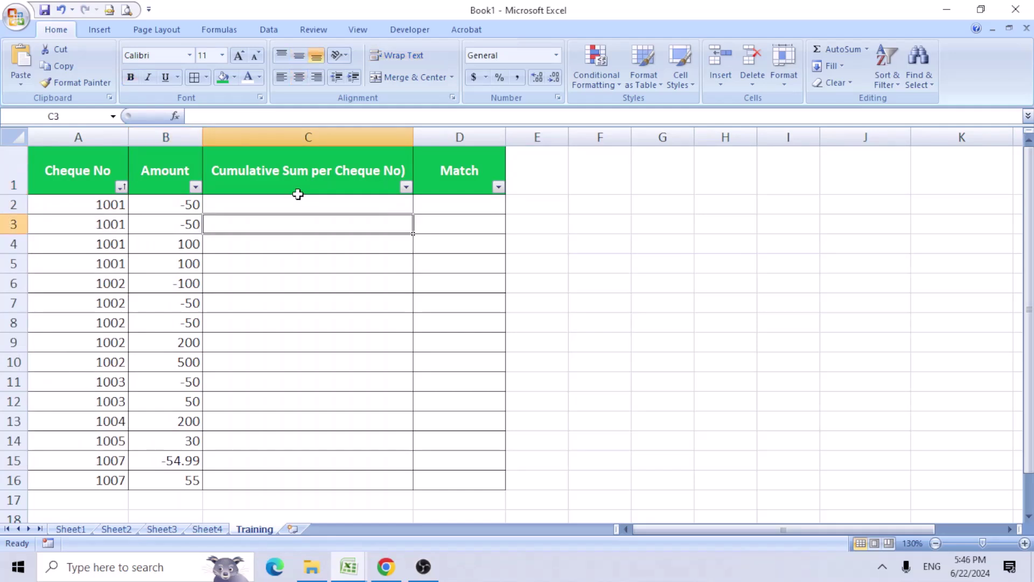
- Start a SUMIFS formula in C2 and bring up its Function Arguments dialog
{"action": "left_click", "coordinate": [284, 201]}
{"action": "type", "text": "=sumifs"}
{"action": "key", "text": "Tab"}
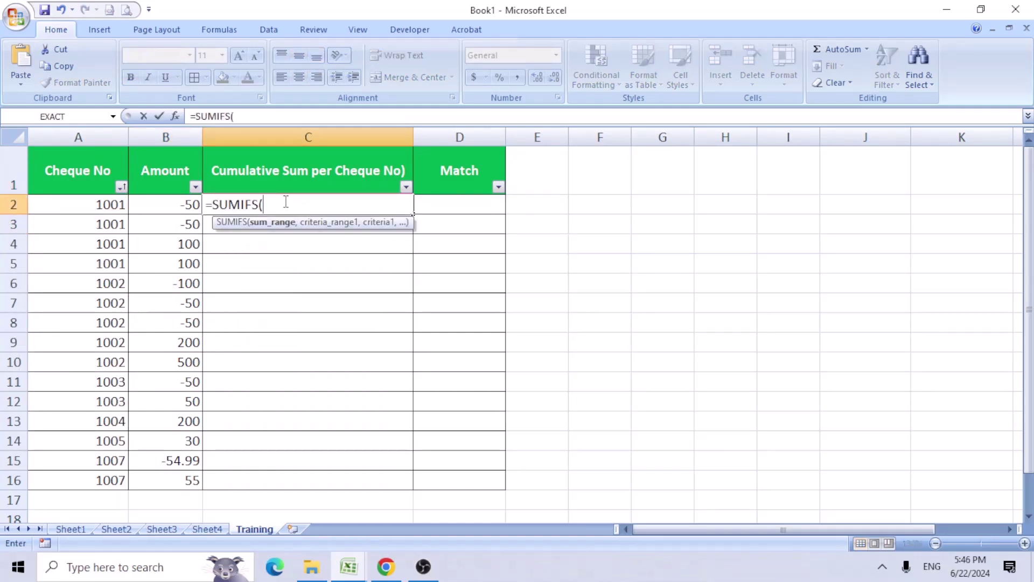
{"action": "left_click", "coordinate": [175, 116]}
{"action": "left_click_drag", "start_coordinate": [361, 216], "coordinate": [329, 222]}
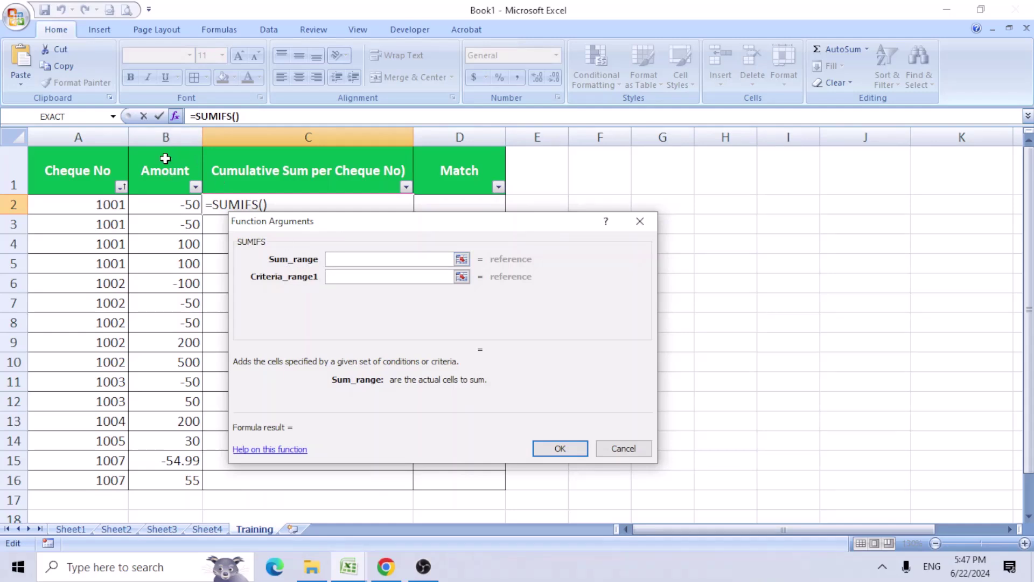
- Set the SUMIFS sum range to the expanding range $B$2:B2
{"action": "left_click", "coordinate": [177, 203]}
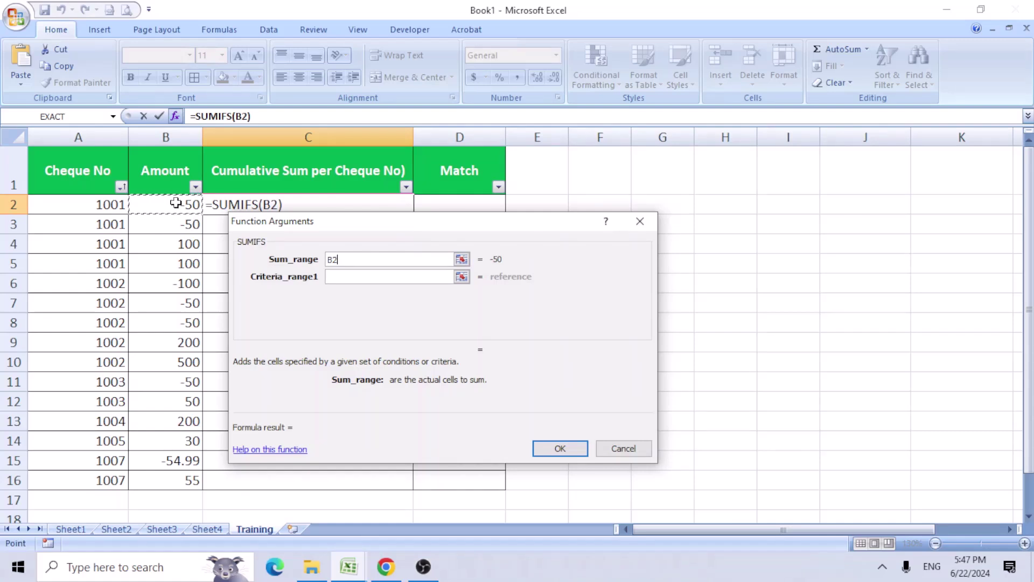
{"action": "key", "text": "F8"}
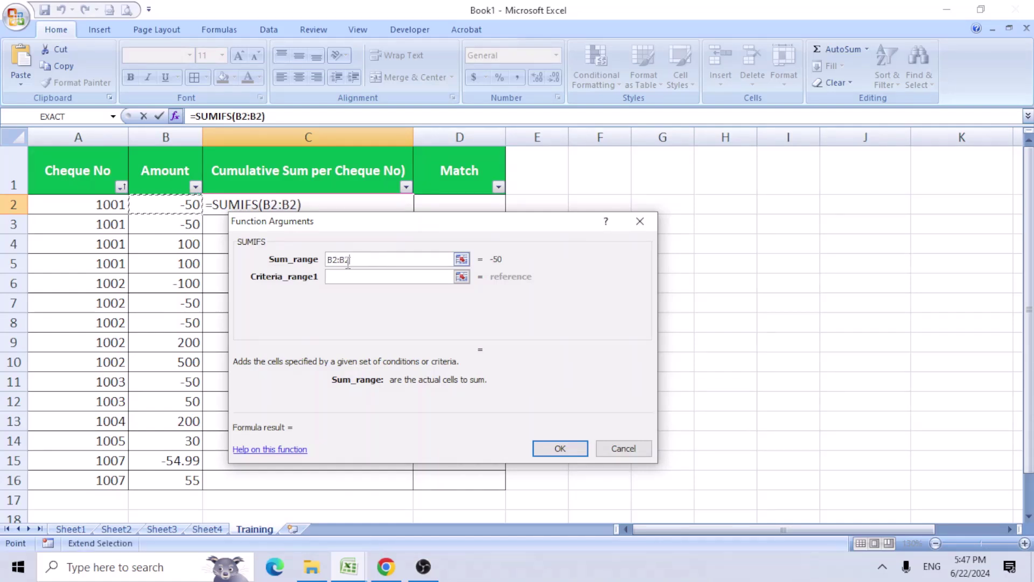
{"action": "left_click_drag", "start_coordinate": [332, 259], "coordinate": [350, 259]}
{"action": "left_click", "coordinate": [331, 259]}
{"action": "key", "text": "F4"}
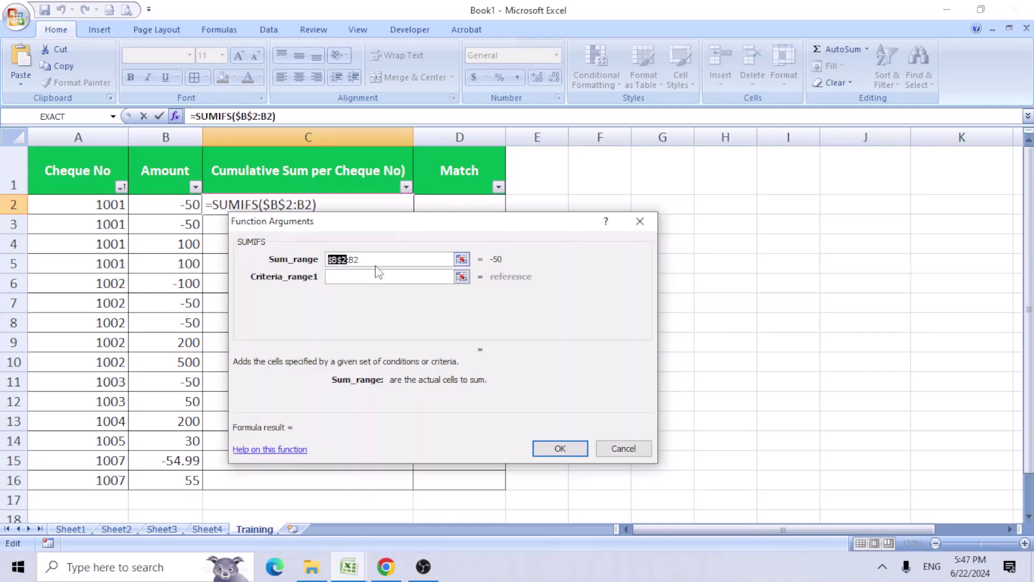
{"action": "left_click", "coordinate": [350, 279]}
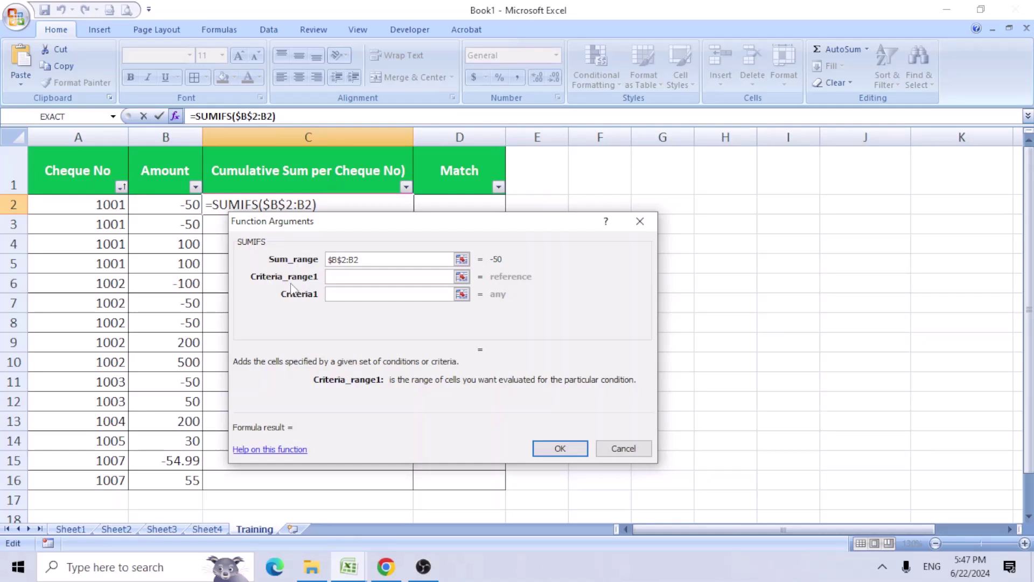
- Set Criteria_range1 to $A$2:A2 and Criteria1 to A2, previewing a result of -50
{"action": "left_click", "coordinate": [111, 204]}
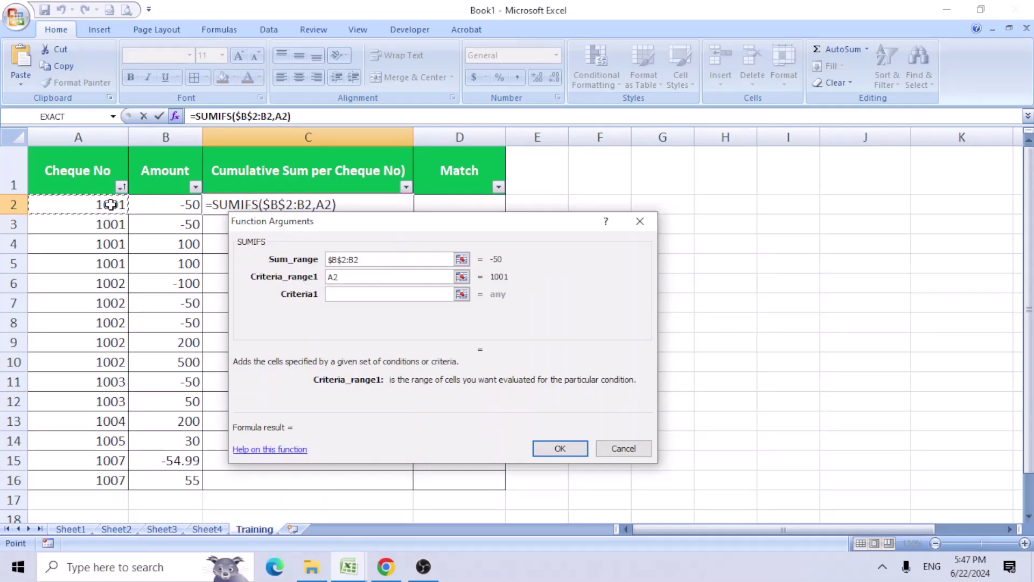
{"action": "double_click", "coordinate": [330, 277]}
{"action": "left_click", "coordinate": [330, 278]}
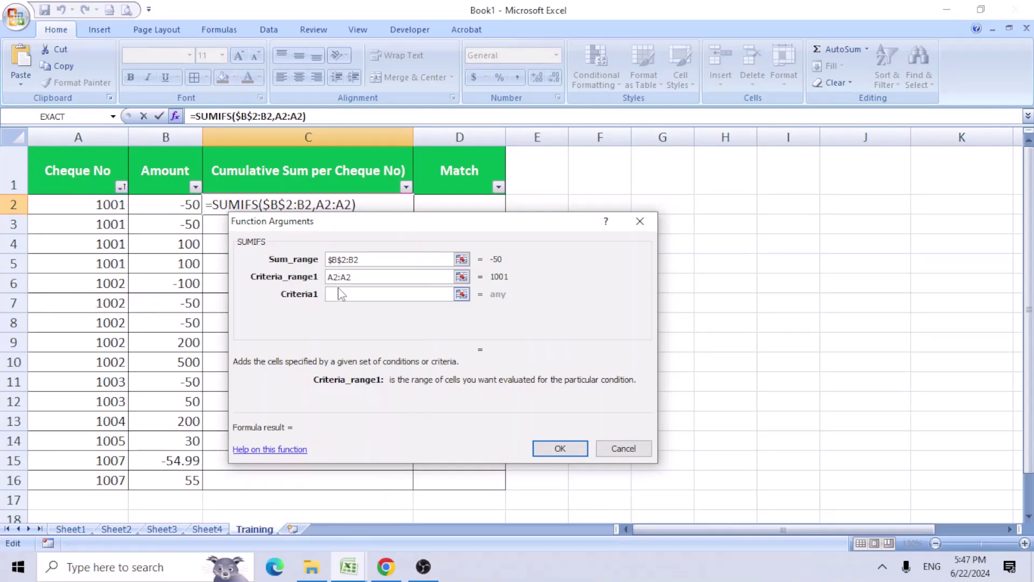
{"action": "key", "text": "F4"}
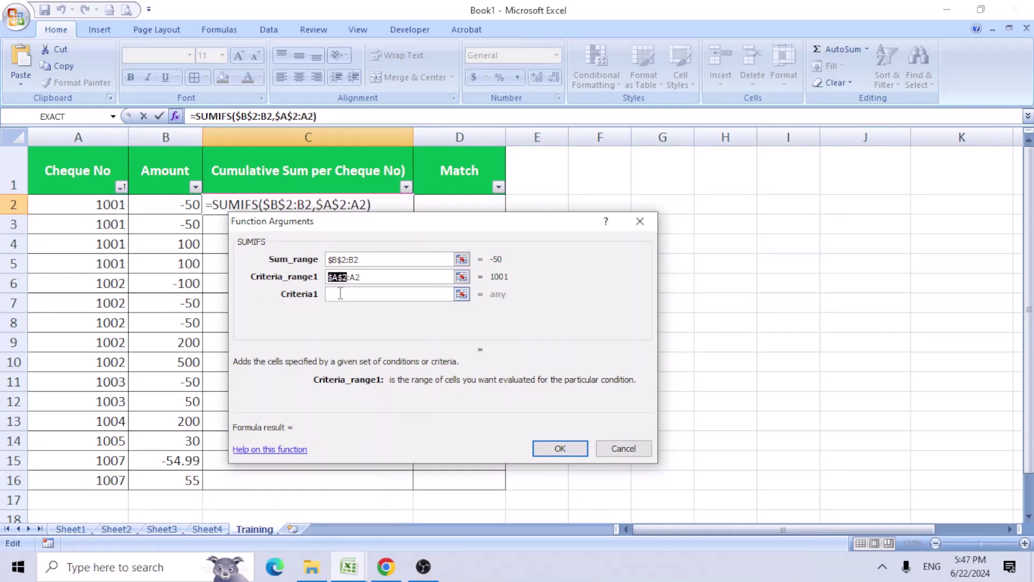
{"action": "left_click", "coordinate": [340, 293]}
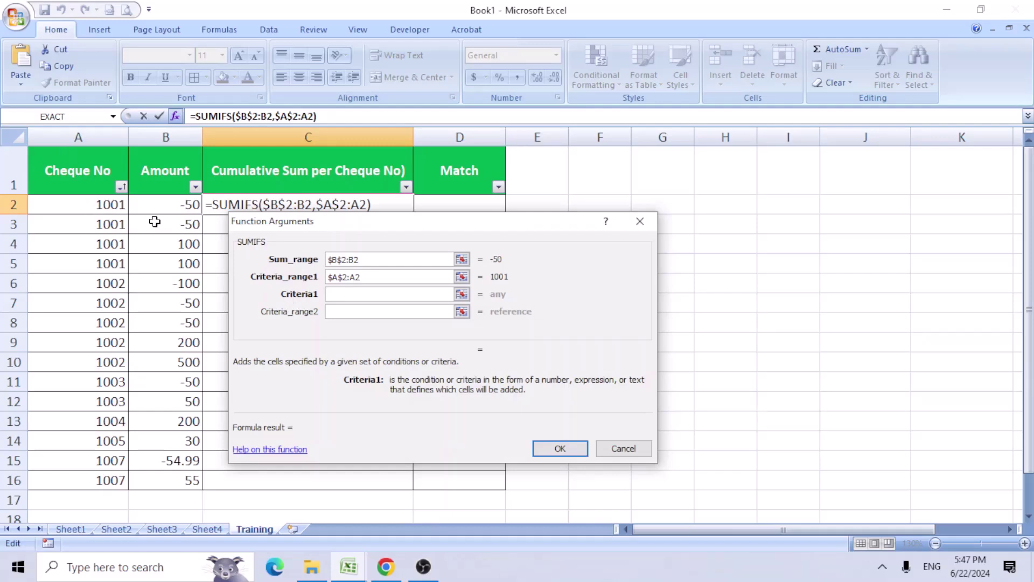
{"action": "left_click", "coordinate": [98, 205]}
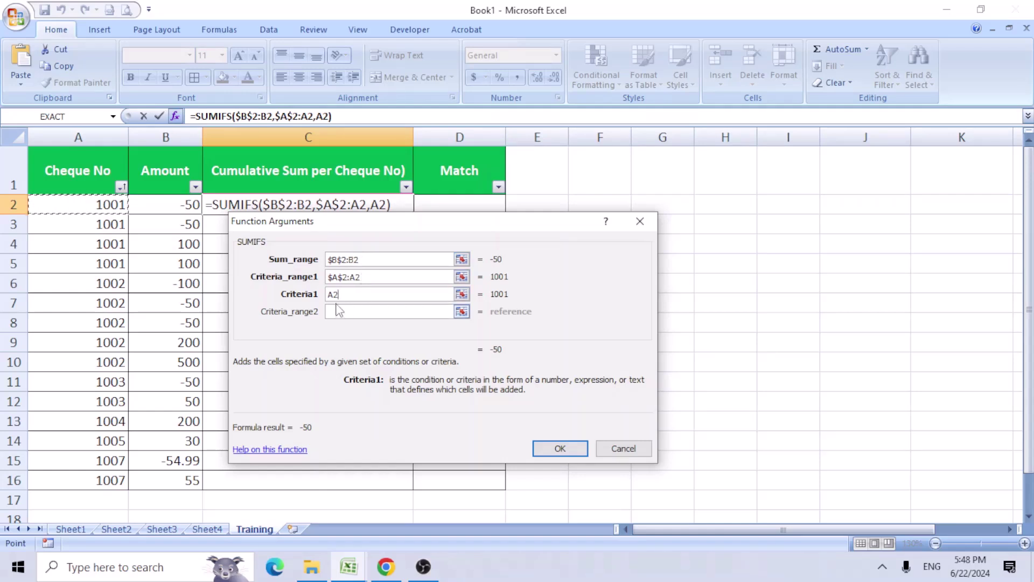
- Confirm the SUMIFS in C2 and fill it down to C16
{"action": "left_click", "coordinate": [556, 453]}
{"action": "left_click_drag", "start_coordinate": [415, 215], "coordinate": [410, 492]}
{"action": "left_click", "coordinate": [115, 210]}
{"action": "left_click_drag", "start_coordinate": [115, 210], "coordinate": [113, 217]}
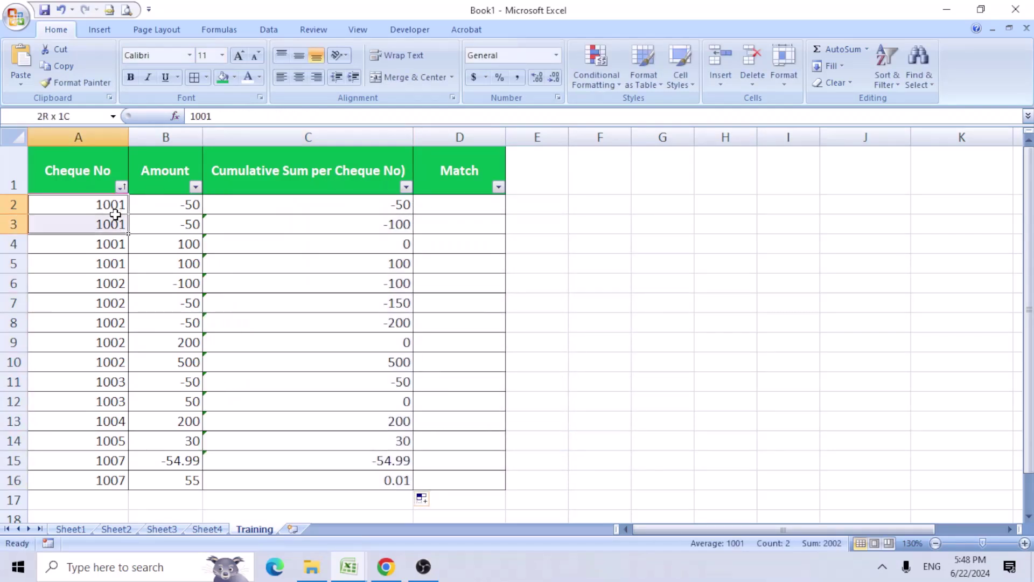
{"action": "left_click", "coordinate": [166, 213]}
- Verify the C2–C4 running totals against the summed amounts and C4's formula ranges
{"action": "left_click", "coordinate": [342, 212]}
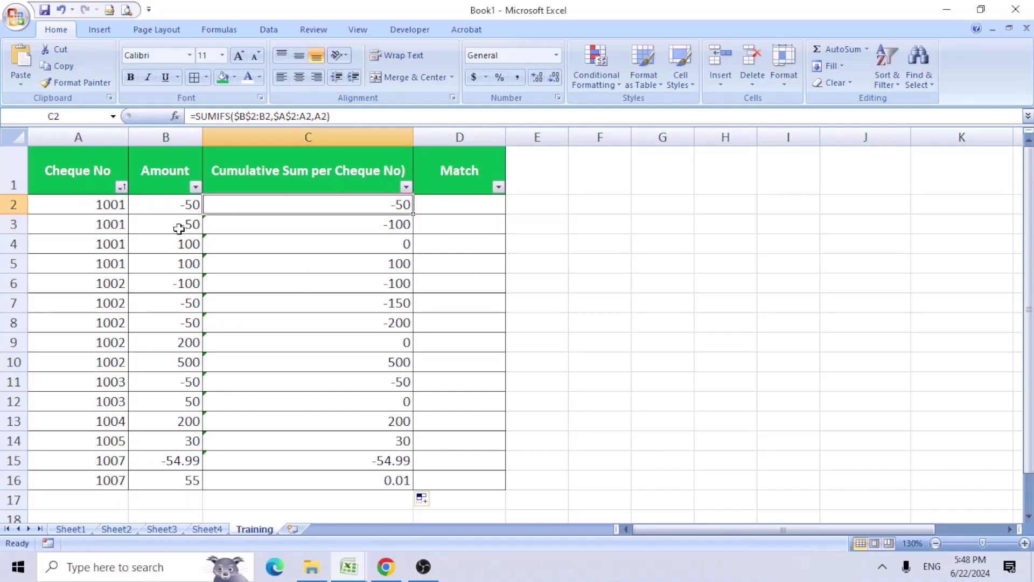
{"action": "left_click_drag", "start_coordinate": [179, 228], "coordinate": [180, 204]}
{"action": "left_click", "coordinate": [380, 231]}
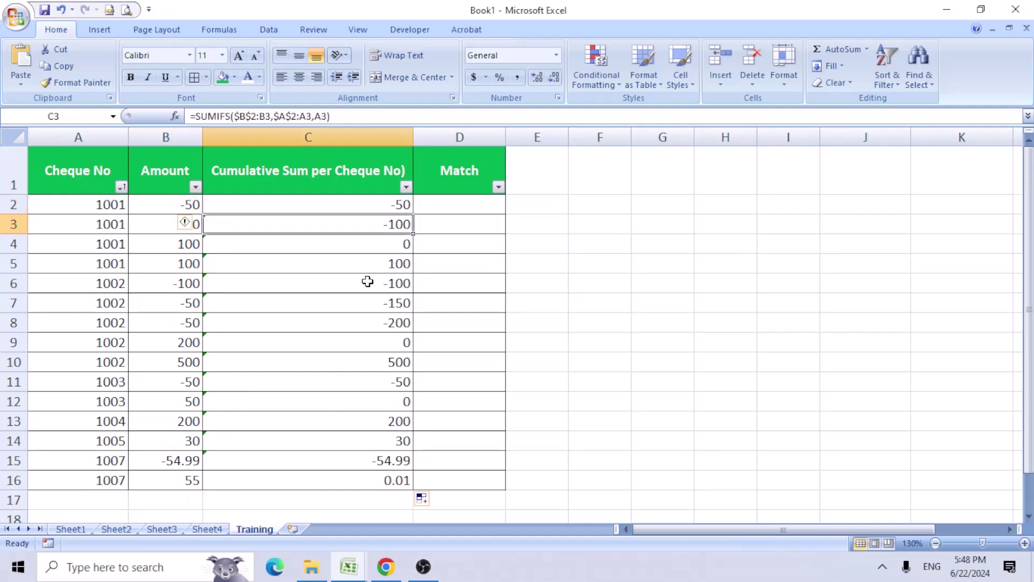
{"action": "left_click", "coordinate": [177, 247]}
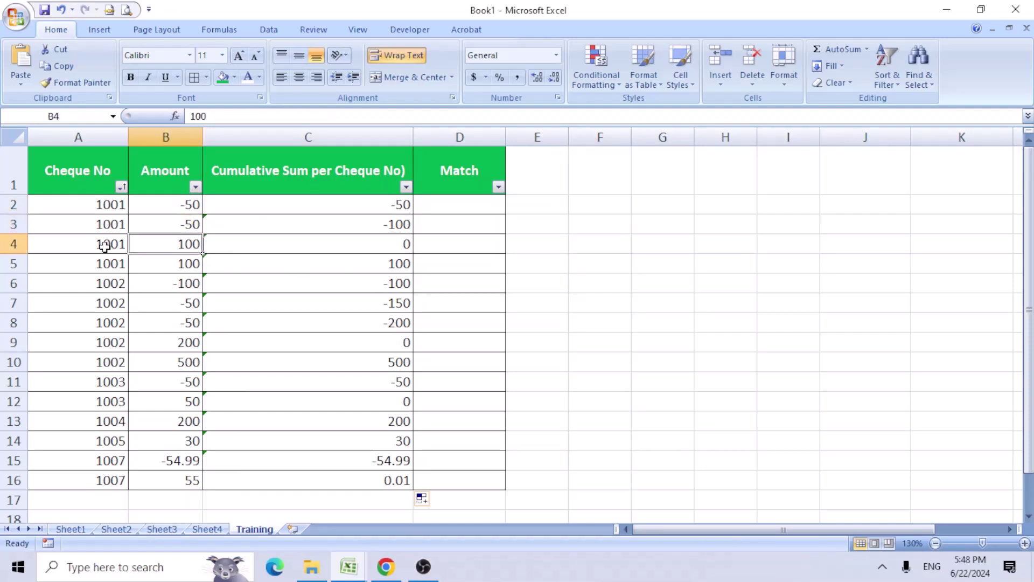
{"action": "left_click_drag", "start_coordinate": [187, 246], "coordinate": [189, 203]}
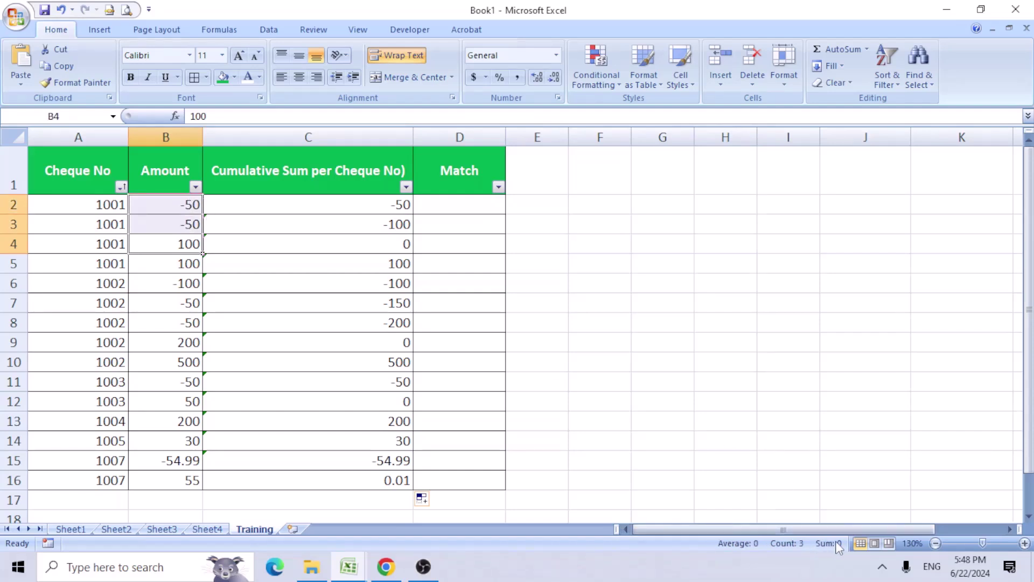
{"action": "left_click", "coordinate": [395, 246]}
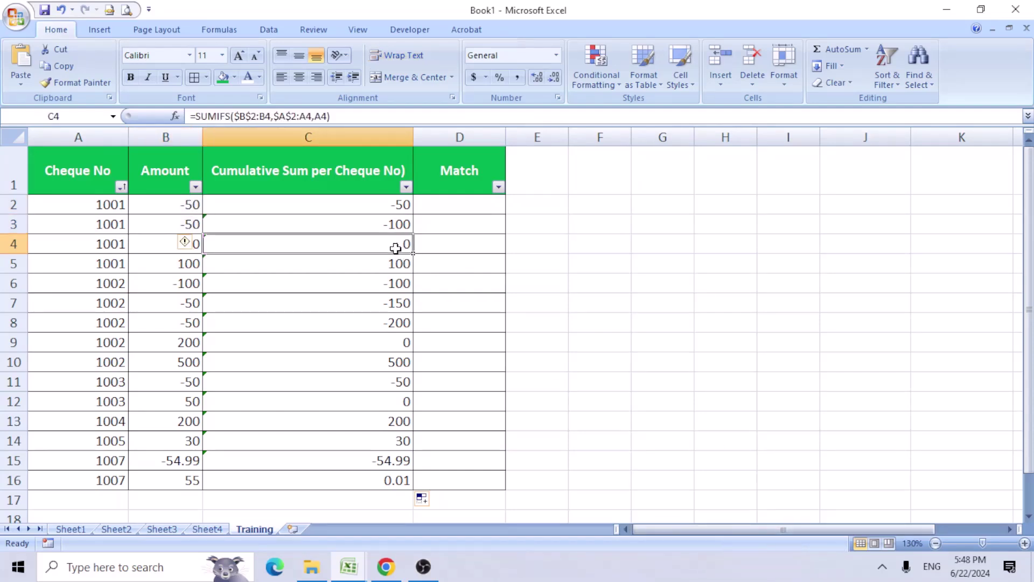
{"action": "double_click", "coordinate": [396, 247]}
{"action": "left_click", "coordinate": [450, 237]}
{"action": "double_click", "coordinate": [387, 243]}
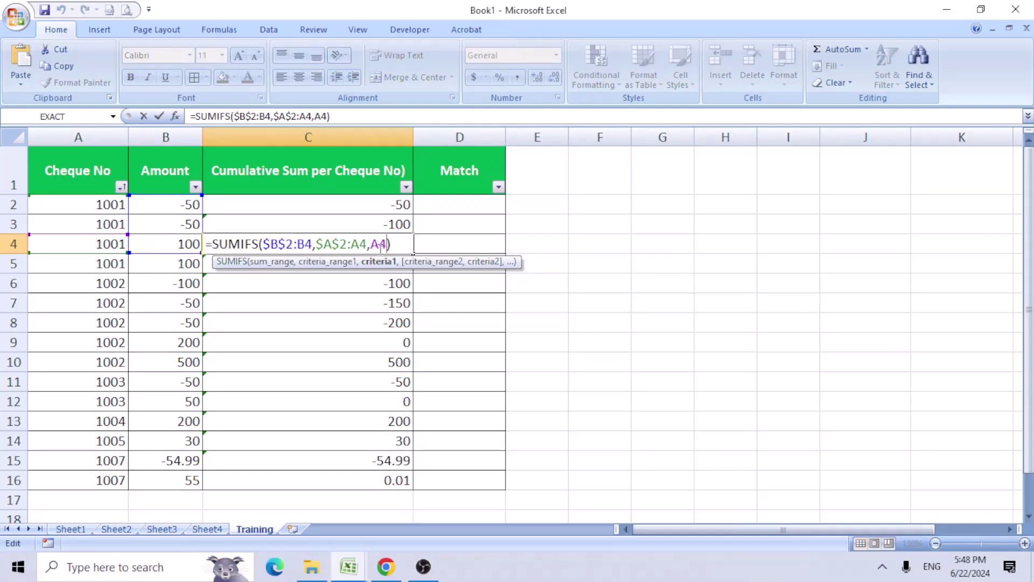
{"action": "left_click", "coordinate": [470, 229]}
{"action": "left_click", "coordinate": [371, 243]}
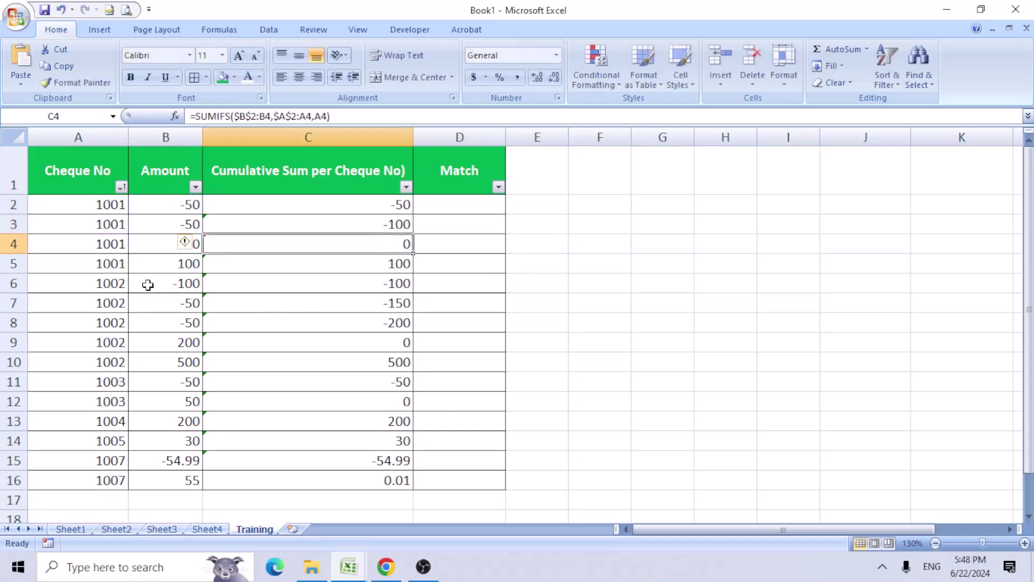
- Check C5's formula against the first four amounts, then select running totals C2:C16
{"action": "double_click", "coordinate": [303, 264]}
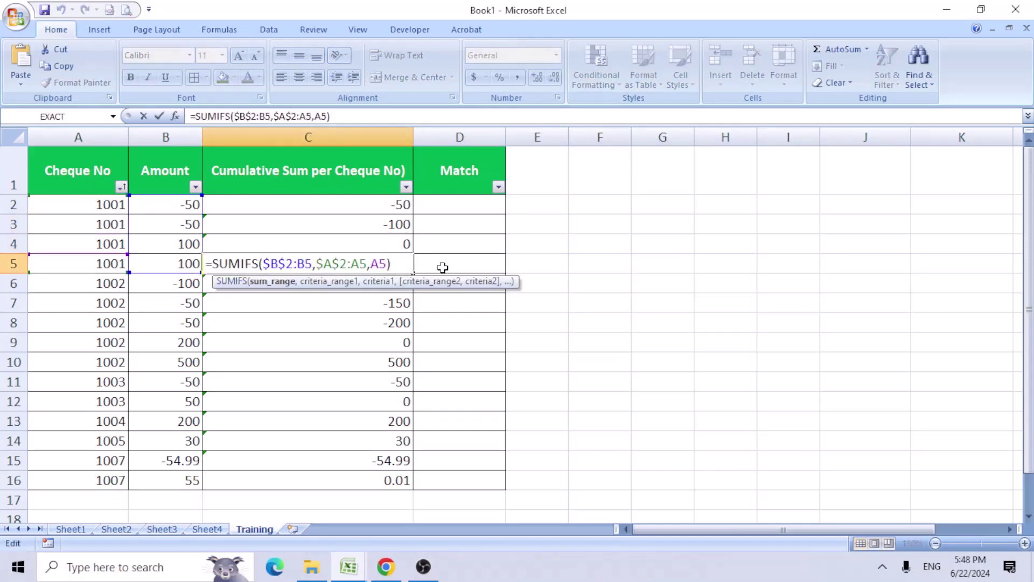
{"action": "left_click", "coordinate": [450, 246]}
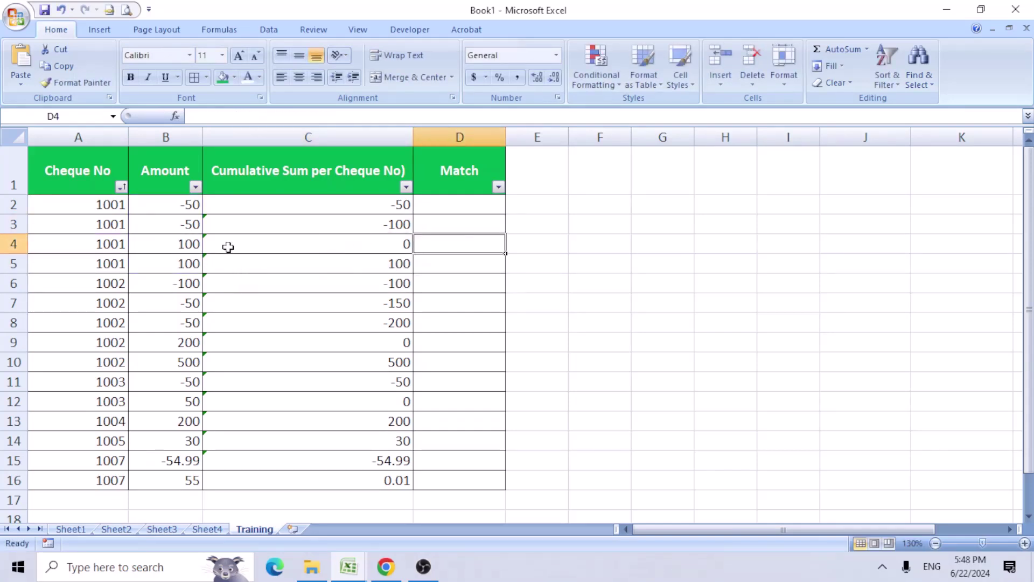
{"action": "left_click_drag", "start_coordinate": [181, 261], "coordinate": [175, 203]}
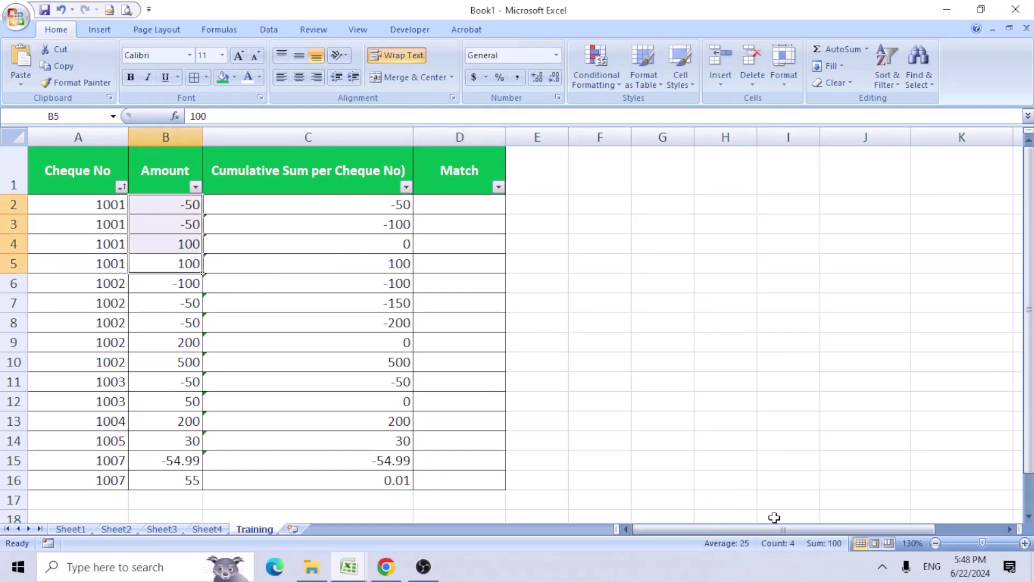
{"action": "left_click", "coordinate": [367, 261]}
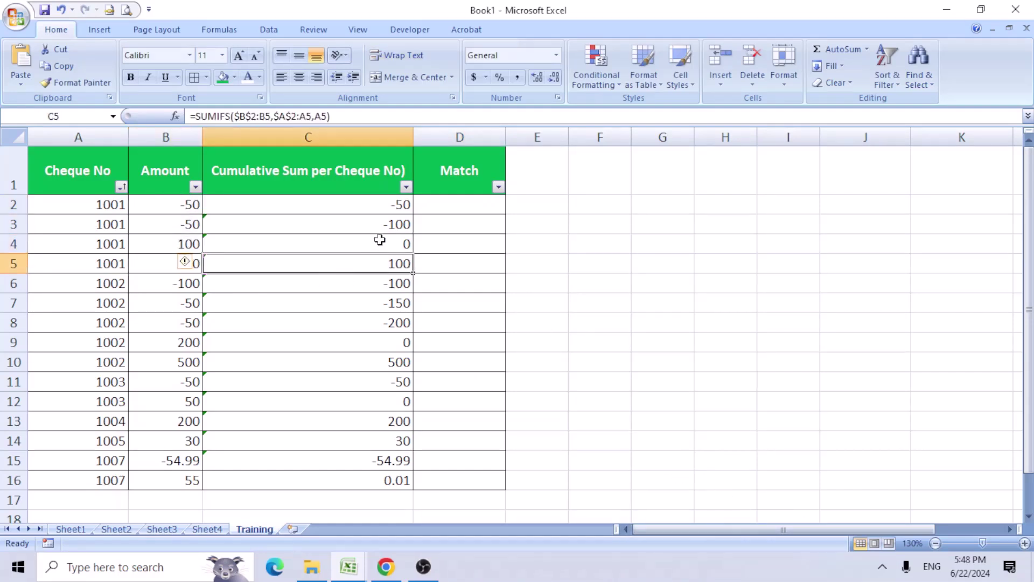
{"action": "left_click", "coordinate": [402, 199]}
{"action": "left_click_drag", "start_coordinate": [393, 201], "coordinate": [394, 475]}
- Enter =ABS(C2) in D2, which returns 50
{"action": "left_click", "coordinate": [438, 210]}
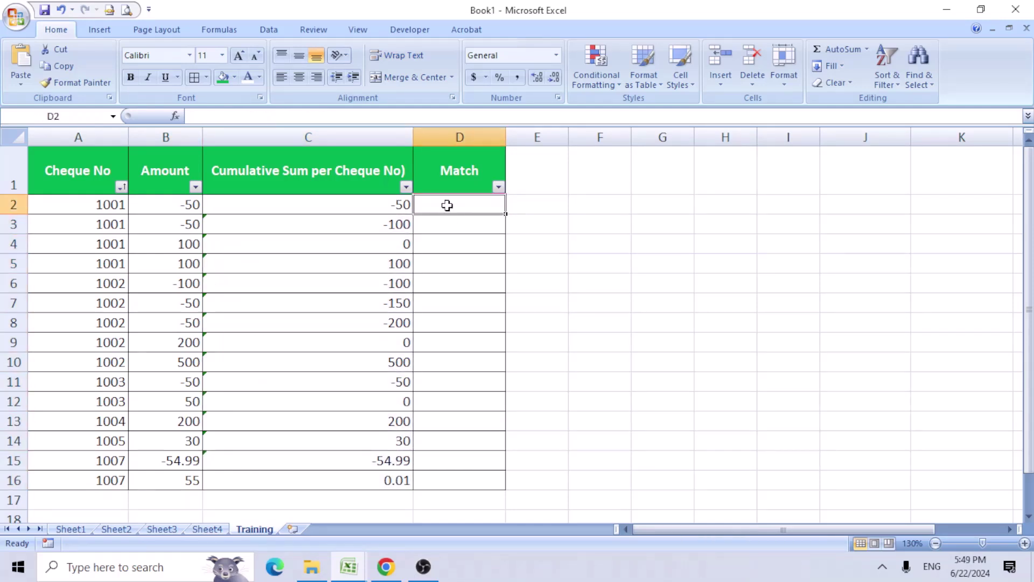
{"action": "type", "text": "="}
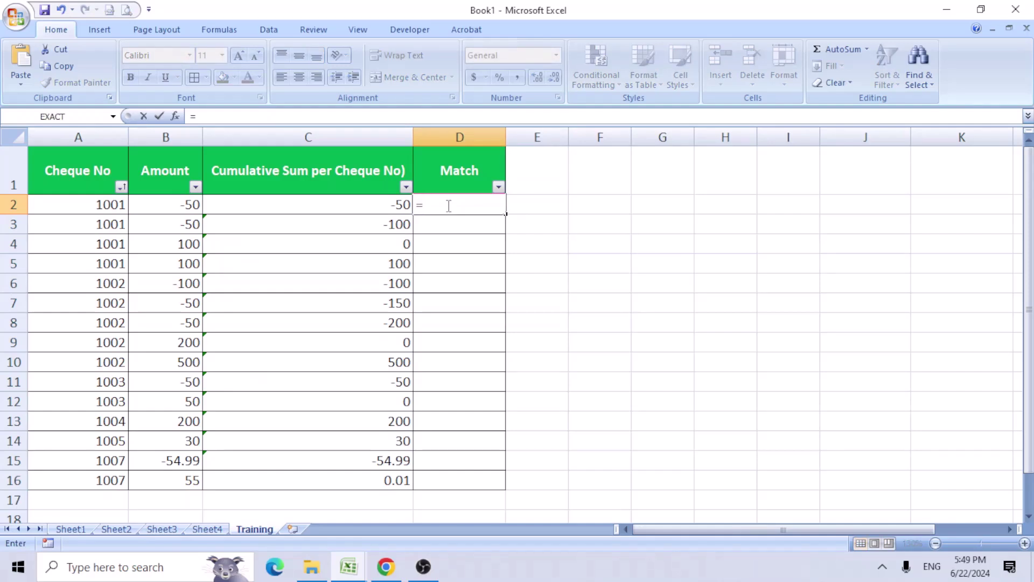
{"action": "type", "text": "abs"}
{"action": "key", "text": "Tab"}
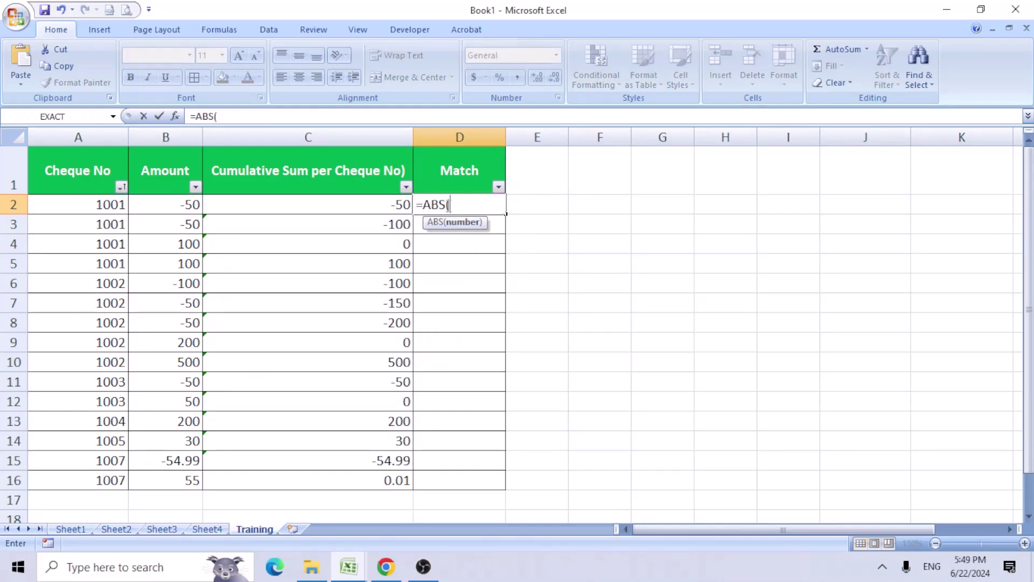
{"action": "type", "text": "c2"}
{"action": "key", "text": "Return"}
{"action": "left_click", "coordinate": [447, 206]}
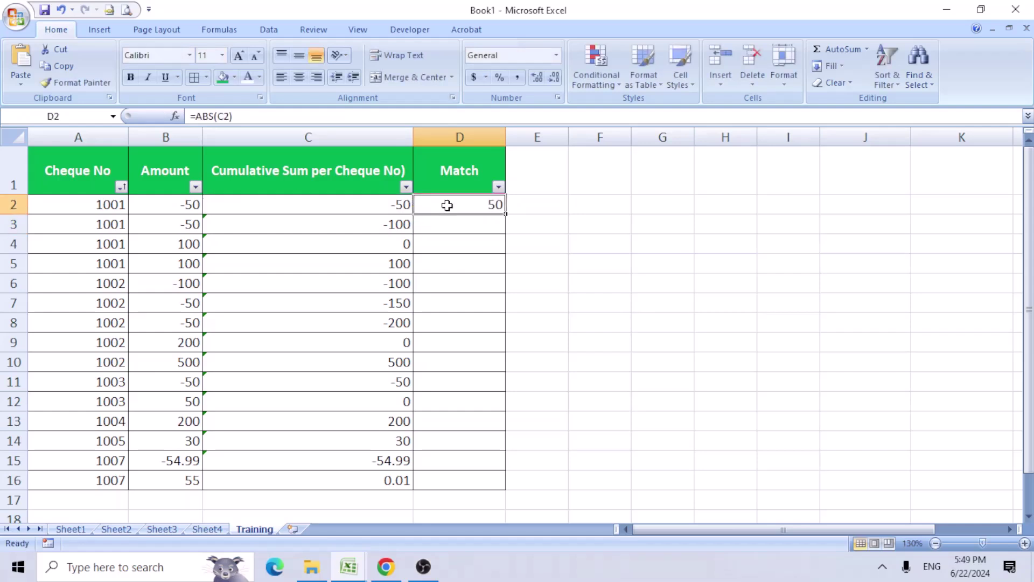
- Fill D2's ABS formula down to D16, then undo the fill
{"action": "left_click", "coordinate": [369, 206]}
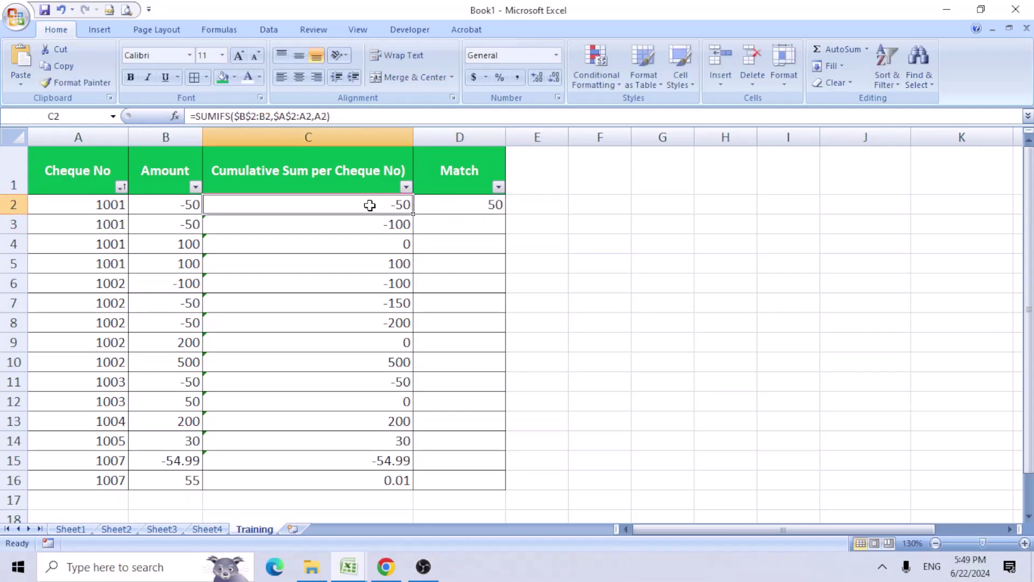
{"action": "left_click_drag", "start_coordinate": [369, 207], "coordinate": [388, 462]}
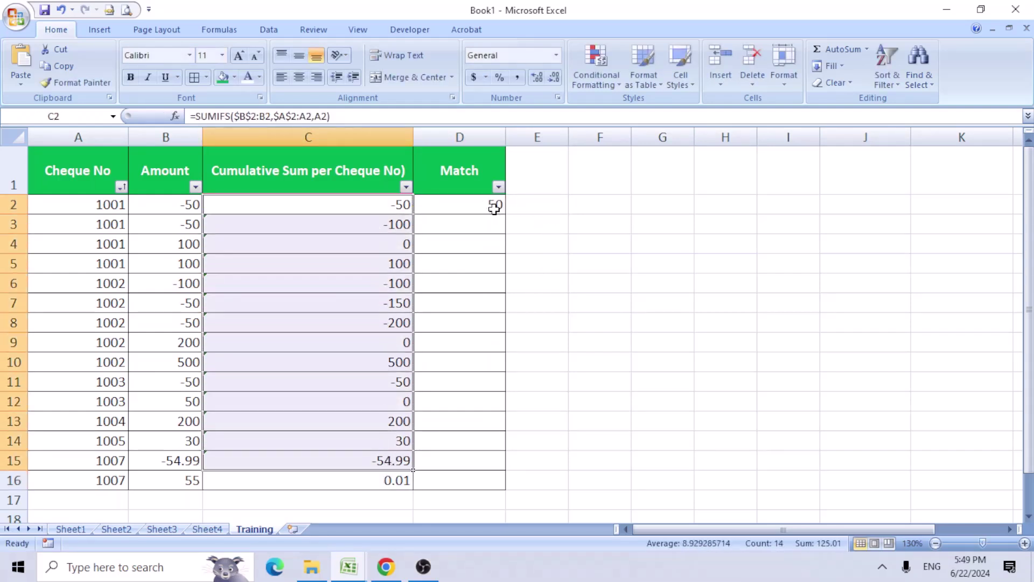
{"action": "left_click", "coordinate": [494, 209]}
{"action": "left_click_drag", "start_coordinate": [505, 214], "coordinate": [510, 486]}
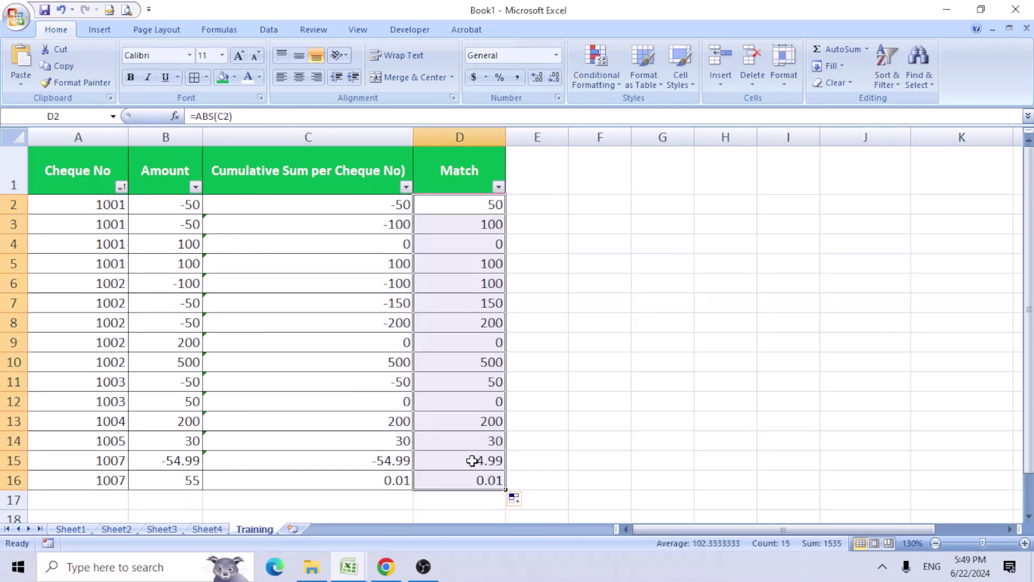
{"action": "key", "text": "ctrl+z"}
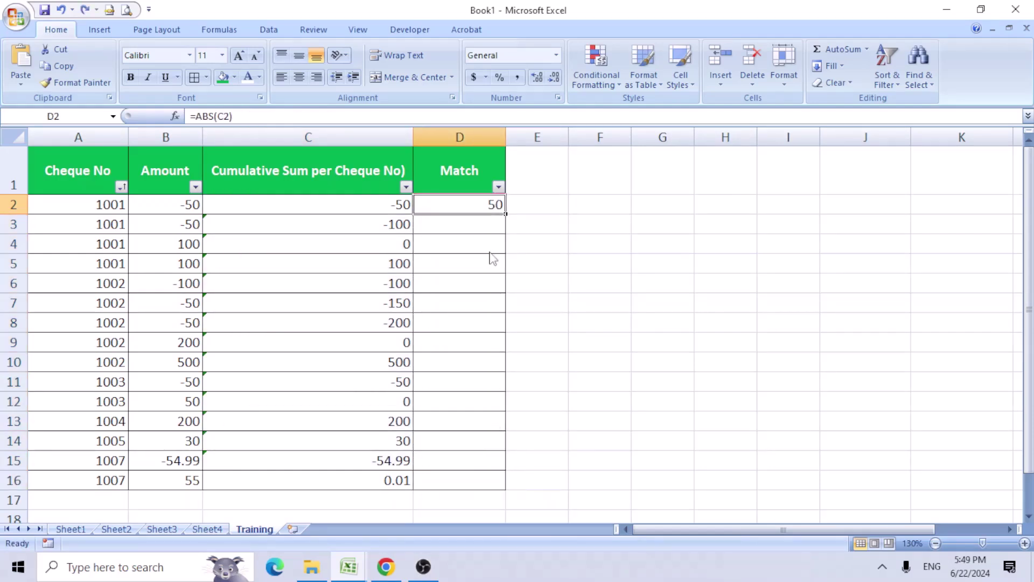
- Replace D2 with =IF(ABS(C2)<=0.01,"Match Found",""), which shows blank for -50
{"action": "key", "text": "ctrl+z"}
{"action": "type", "text": "="}
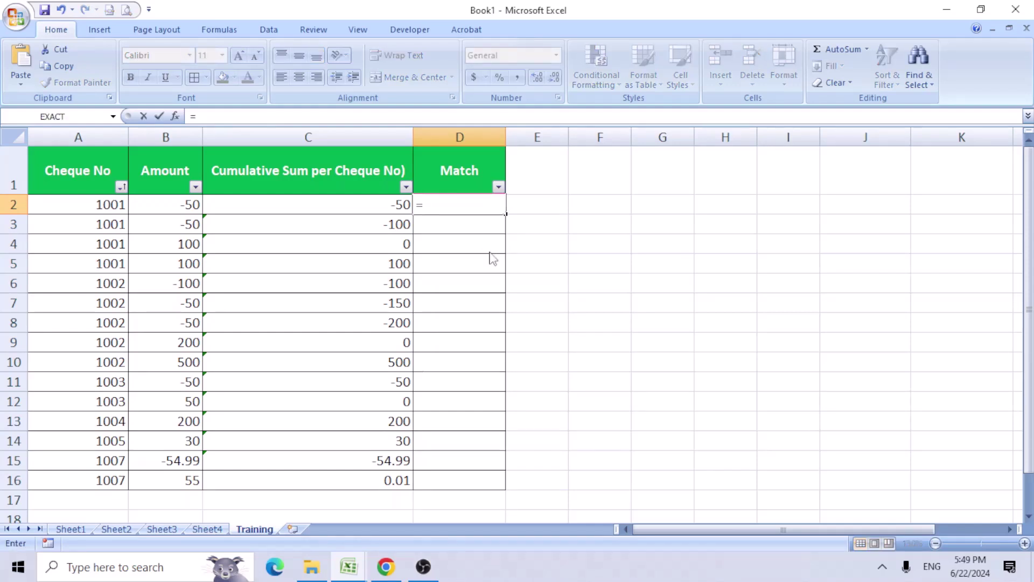
{"action": "type", "text": "IF(abs"}
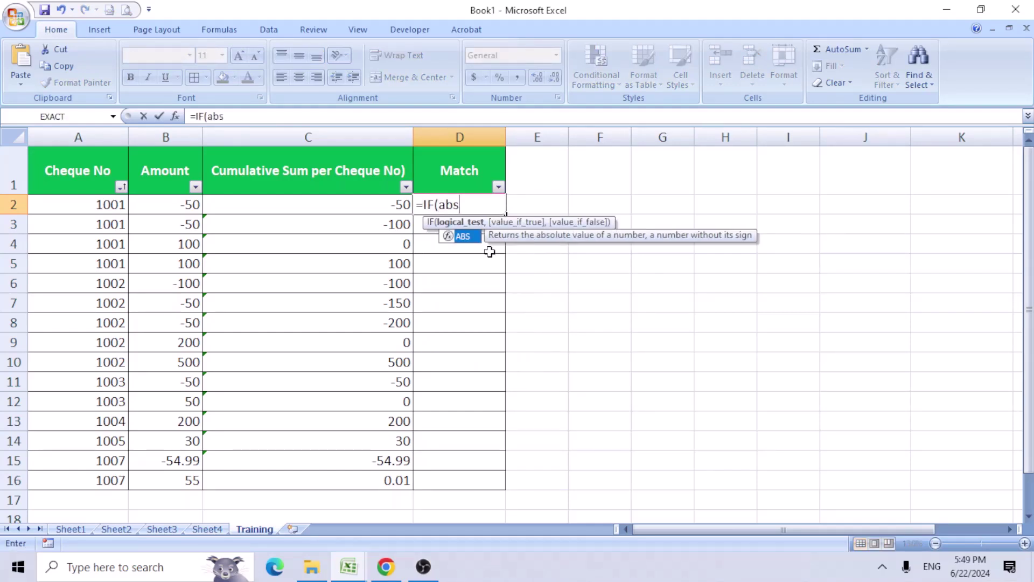
{"action": "key", "text": "Tab"}
{"action": "left_click", "coordinate": [395, 207]}
{"action": "type", "text": ")"}
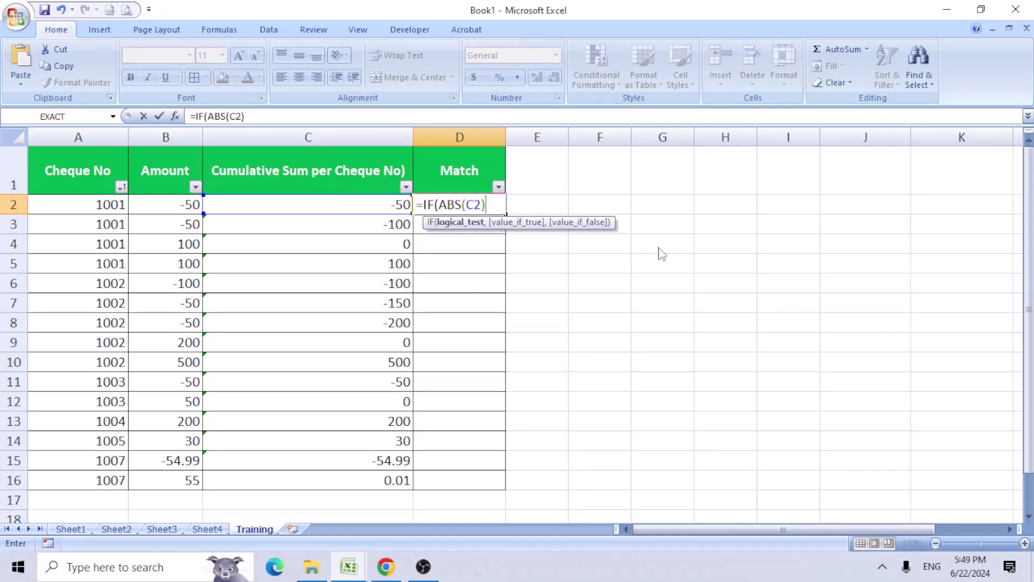
{"action": "type", "text": "<=0.01"}
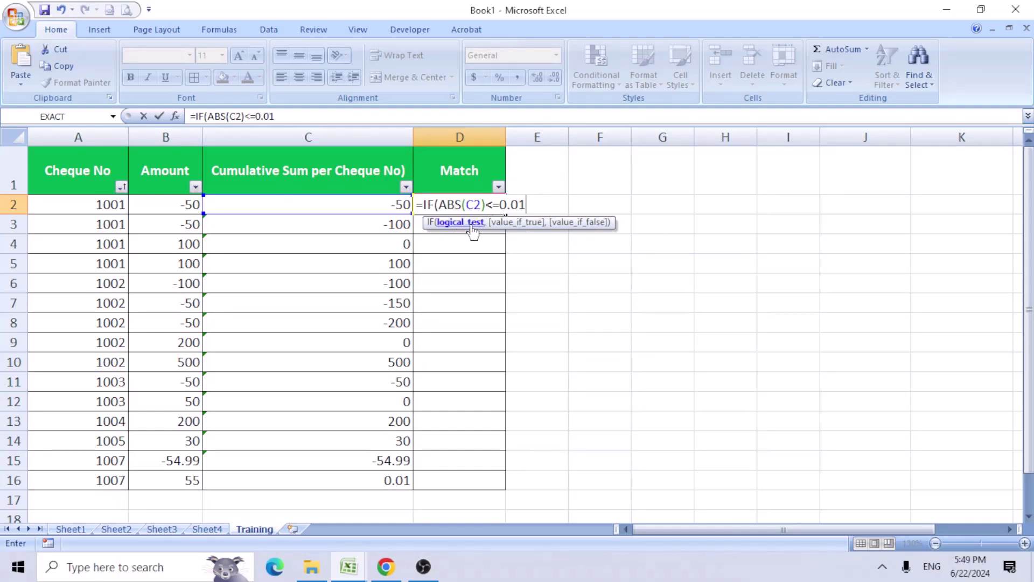
{"action": "type", "text": ","}
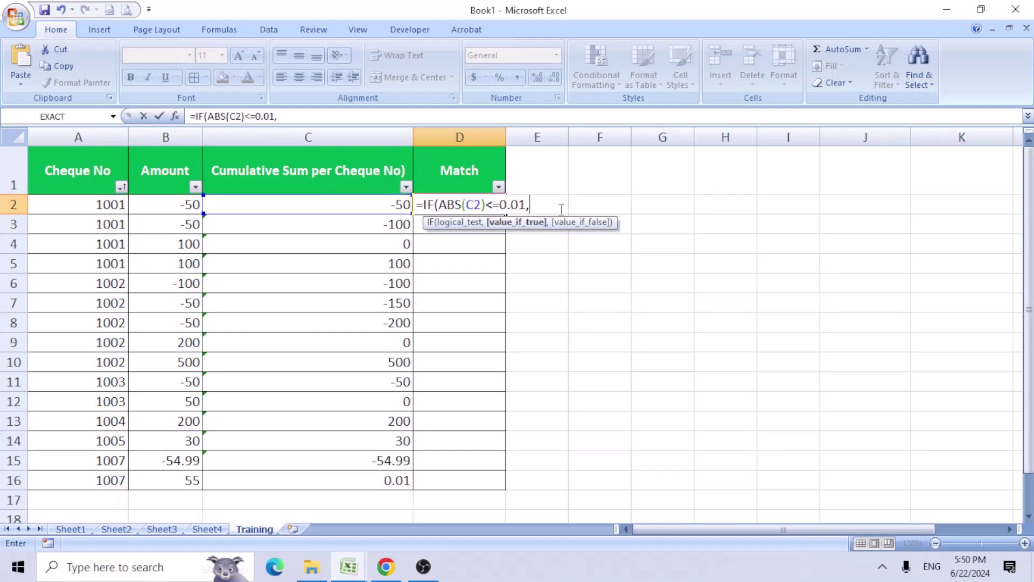
{"action": "type", "text": "\"Match F"}
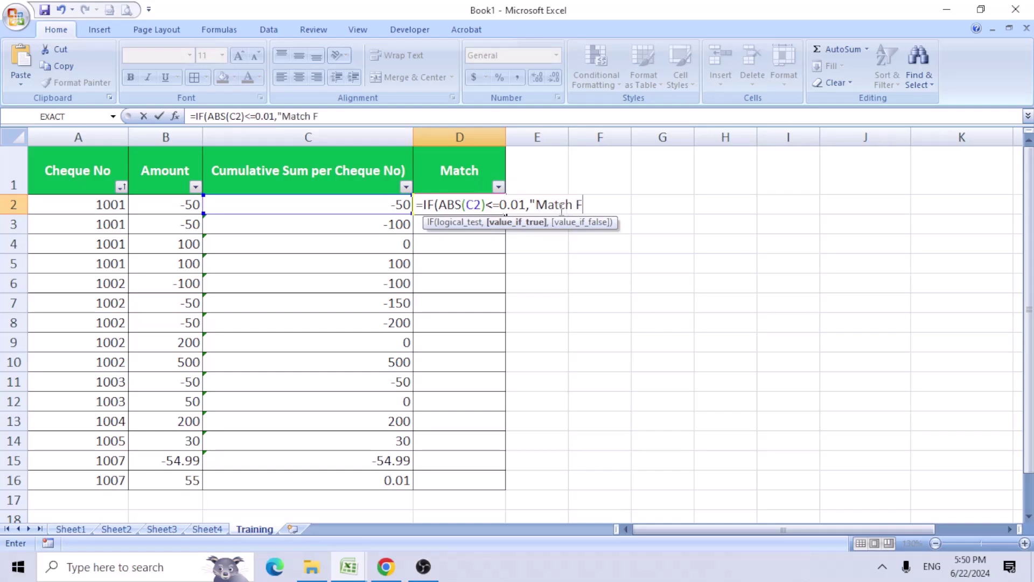
{"action": "type", "text": "ound\","}
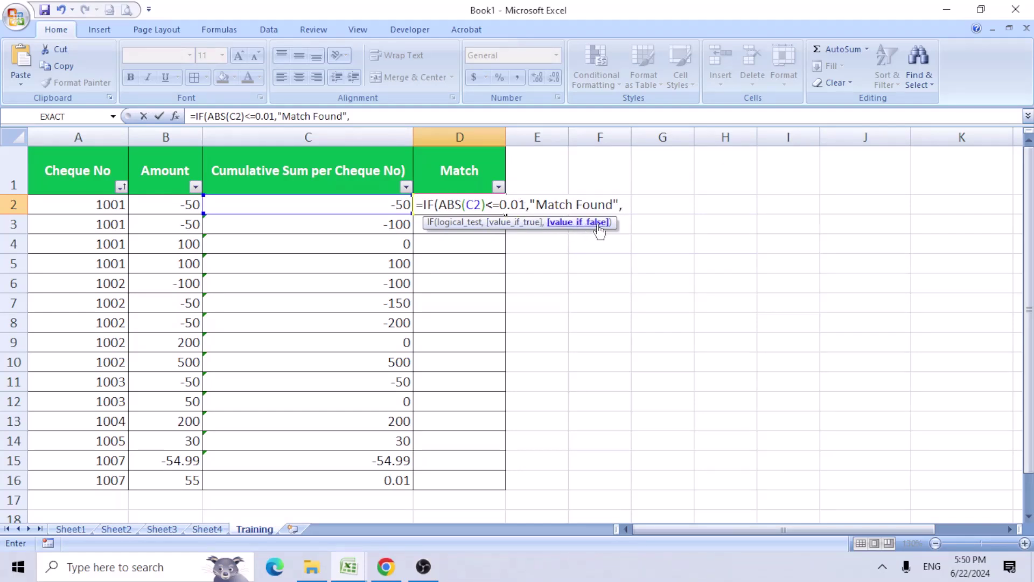
{"action": "type", "text": "\"\""}
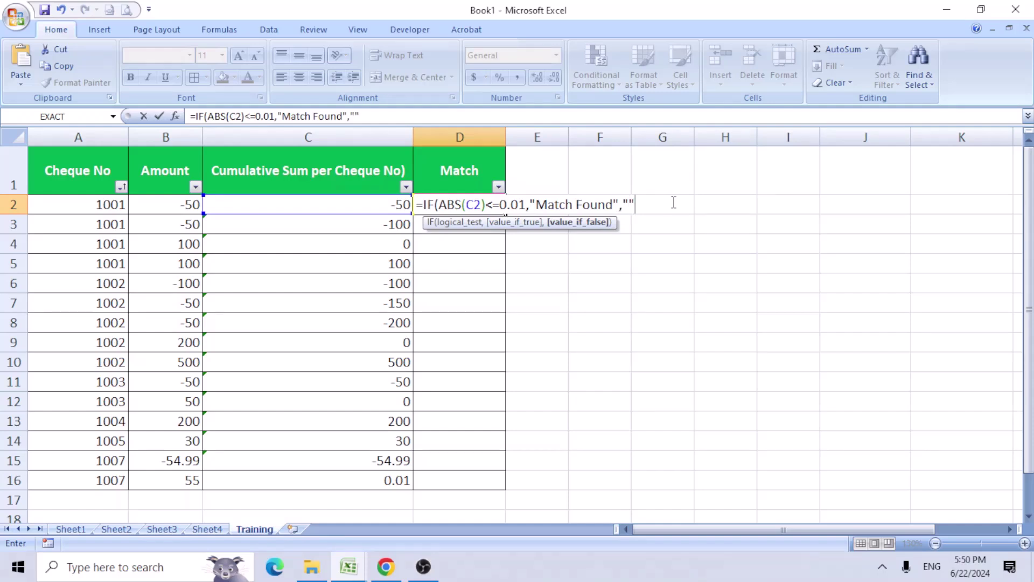
{"action": "type", "text": ")"}
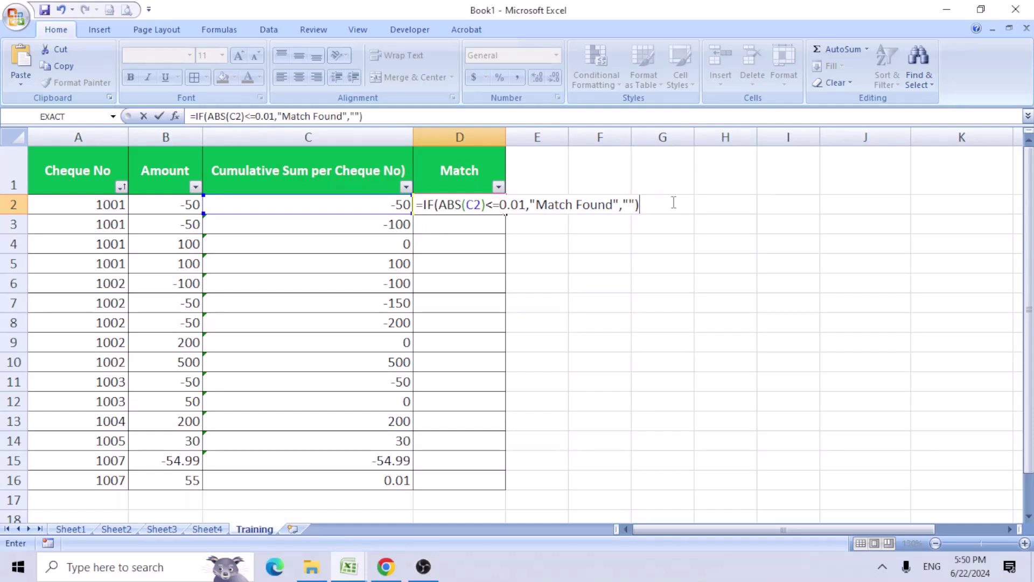
{"action": "key", "text": "Return"}
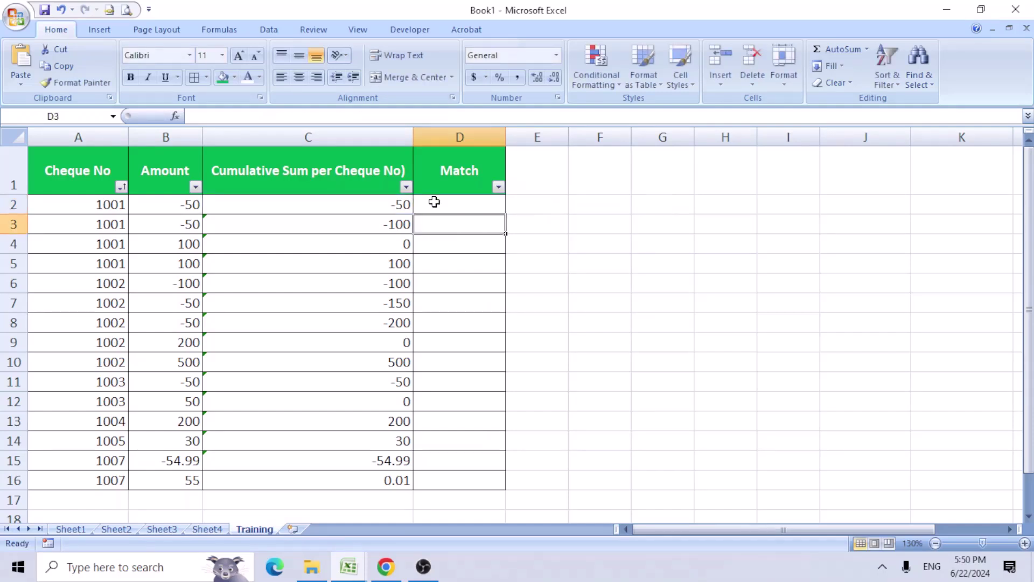
- Fill the Match Found formula from D2 down to D16
{"action": "left_click", "coordinate": [473, 206]}
{"action": "left_click_drag", "start_coordinate": [504, 216], "coordinate": [493, 485]}
{"action": "left_click", "coordinate": [560, 339]}
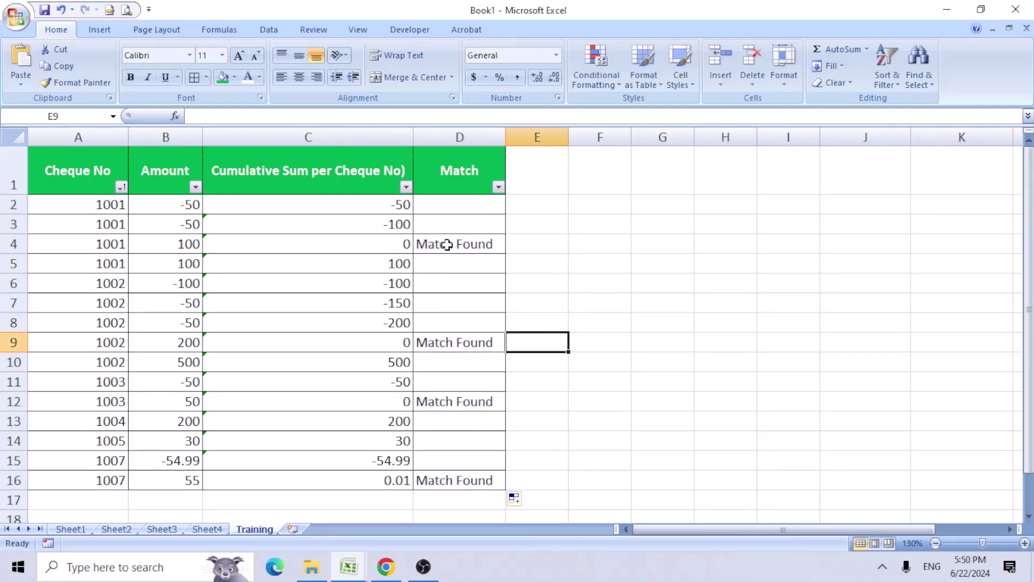
{"action": "left_click", "coordinate": [443, 240]}
- Verify amounts B2:B4 sum to zero and check totals for rows 5–9 and cheque 1003
{"action": "left_click", "coordinate": [383, 246]}
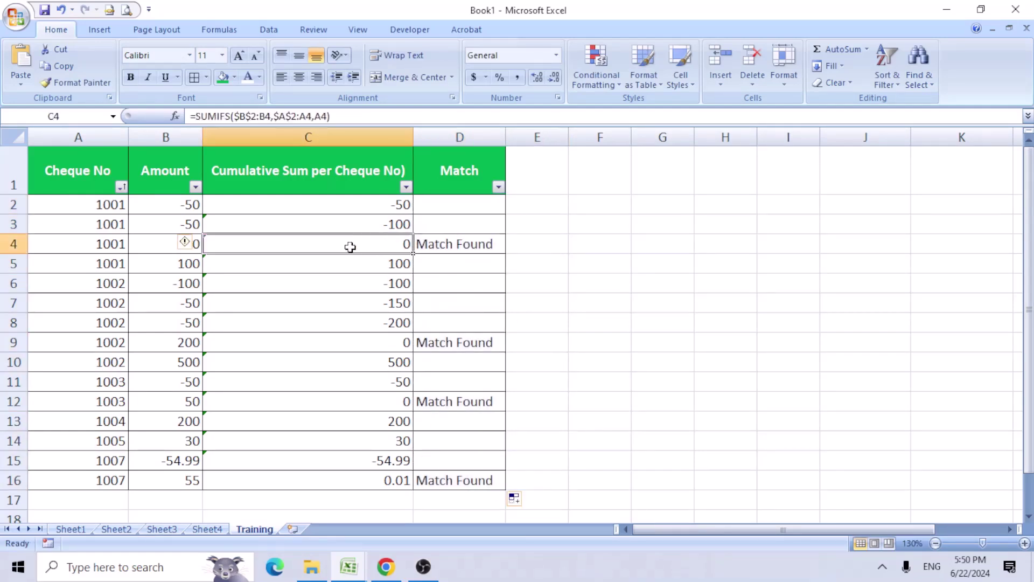
{"action": "left_click", "coordinate": [154, 245]}
{"action": "left_click_drag", "start_coordinate": [155, 245], "coordinate": [165, 204]}
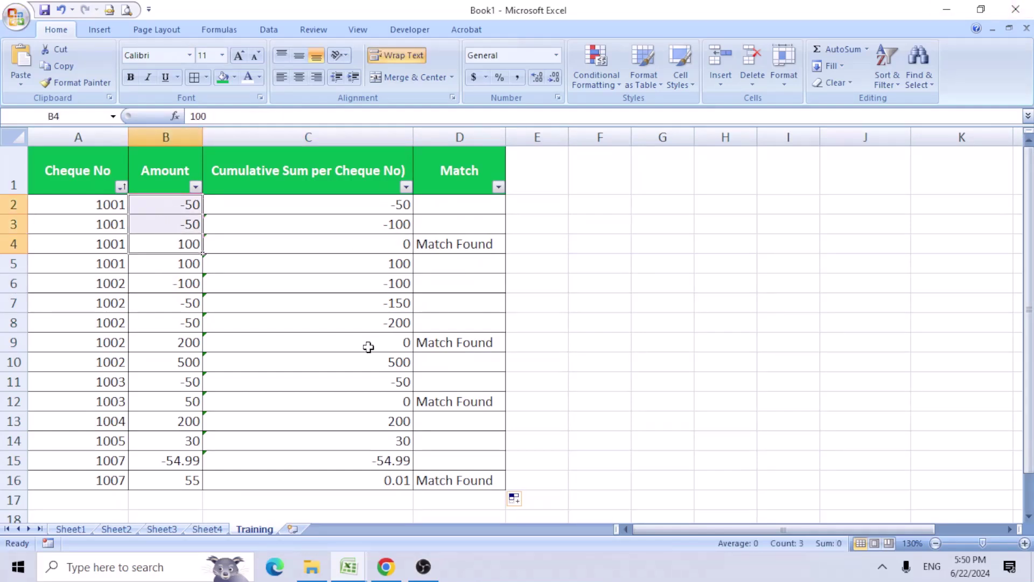
{"action": "left_click_drag", "start_coordinate": [172, 343], "coordinate": [177, 265]}
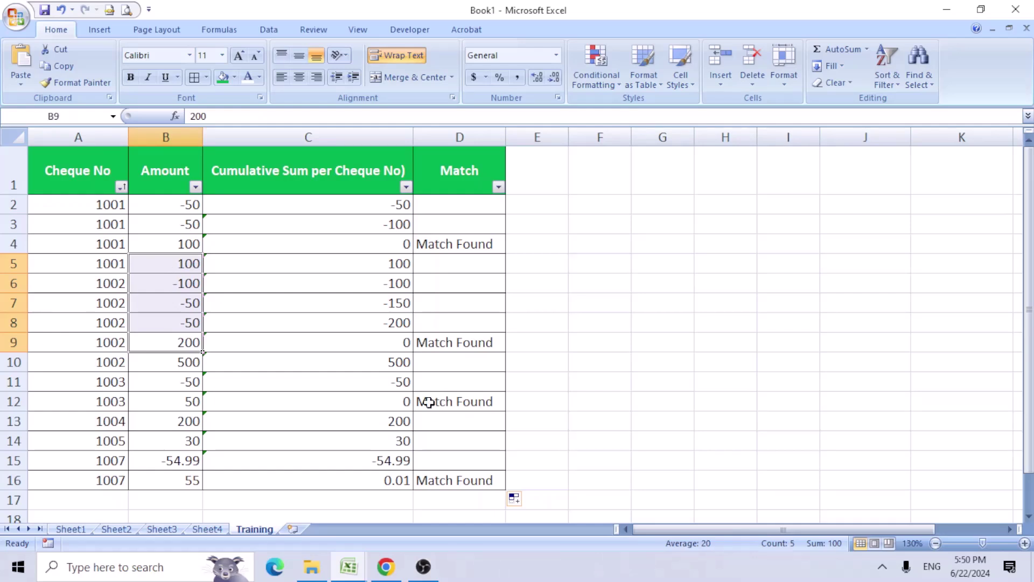
{"action": "left_click_drag", "start_coordinate": [107, 342], "coordinate": [210, 304]}
{"action": "left_click", "coordinate": [120, 285]}
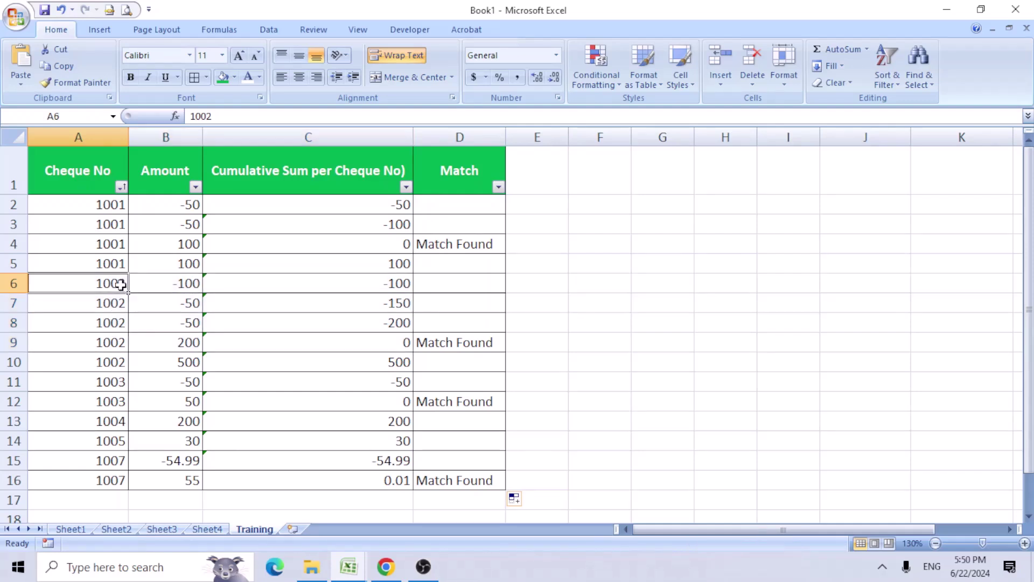
{"action": "left_click_drag", "start_coordinate": [172, 342], "coordinate": [178, 301]}
{"action": "mouse_move", "coordinate": [192, 402]}
{"action": "left_mouse_down"}
{"action": "mouse_move", "coordinate": [192, 366]}
{"action": "mouse_move", "coordinate": [193, 399]}
{"action": "left_mouse_up"}
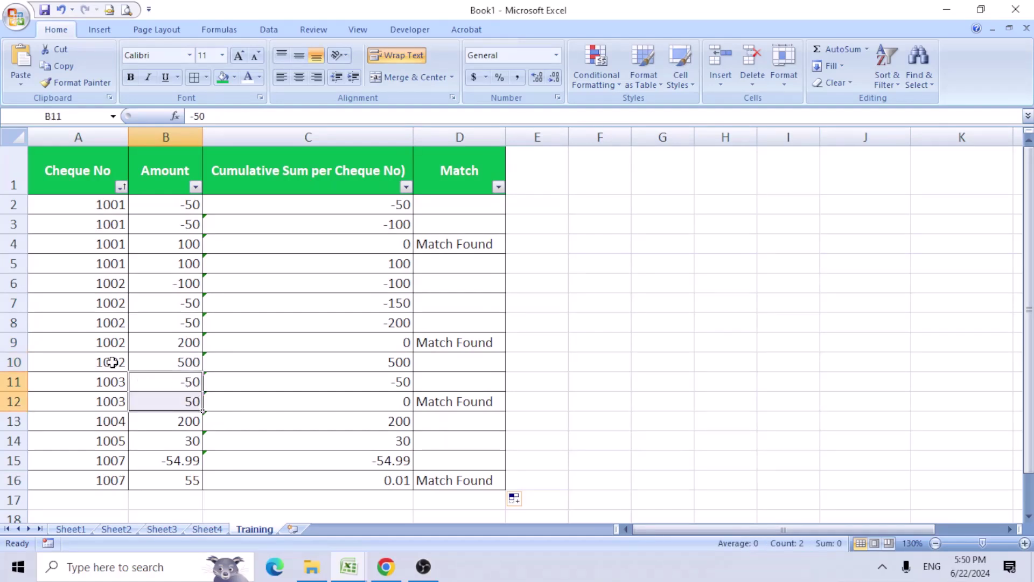
- Review rows 10–16 and confirm cheque 1007's amounts (30, -54.99, 55) total 0.01
{"action": "left_click_drag", "start_coordinate": [113, 362], "coordinate": [433, 369]}
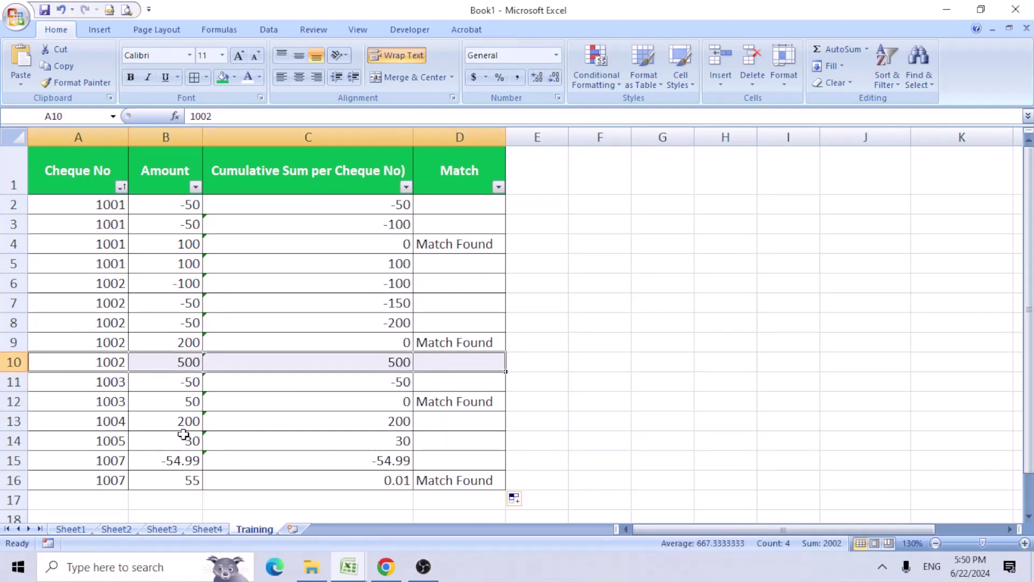
{"action": "left_click_drag", "start_coordinate": [107, 423], "coordinate": [385, 414]}
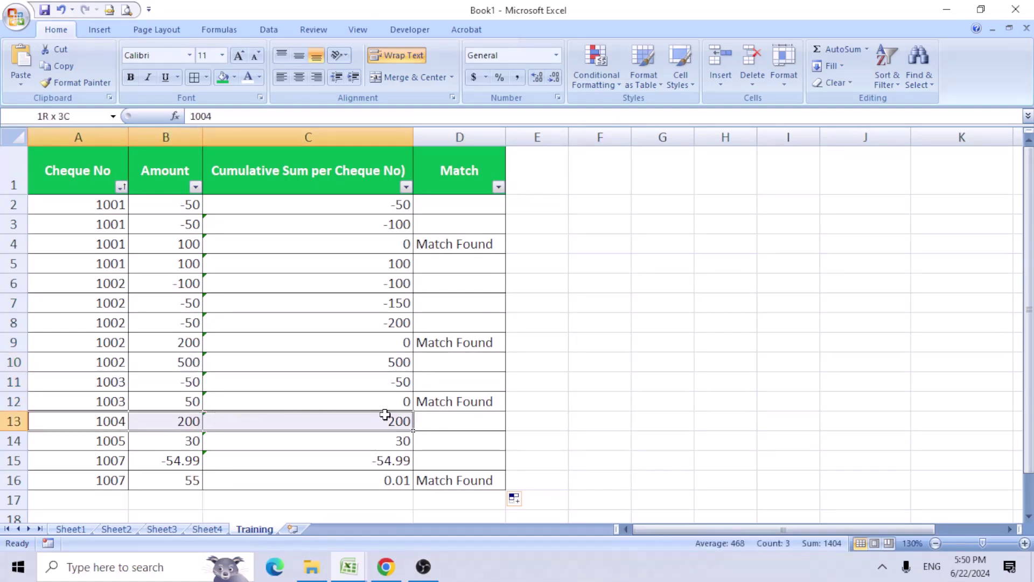
{"action": "left_click", "coordinate": [176, 440]}
{"action": "left_click", "coordinate": [185, 464]}
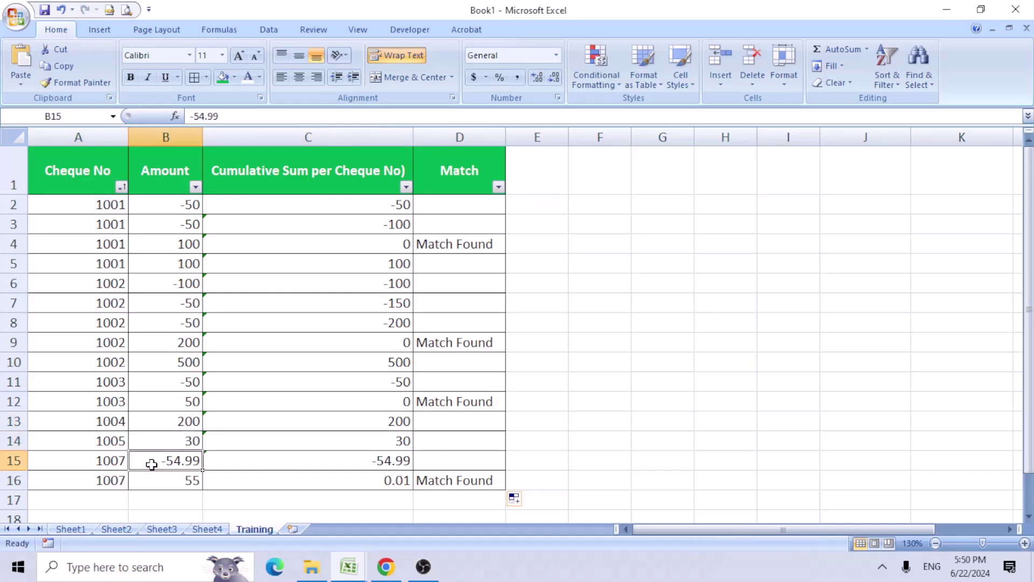
{"action": "left_click", "coordinate": [197, 480]}
{"action": "left_click_drag", "start_coordinate": [196, 467], "coordinate": [194, 480]}
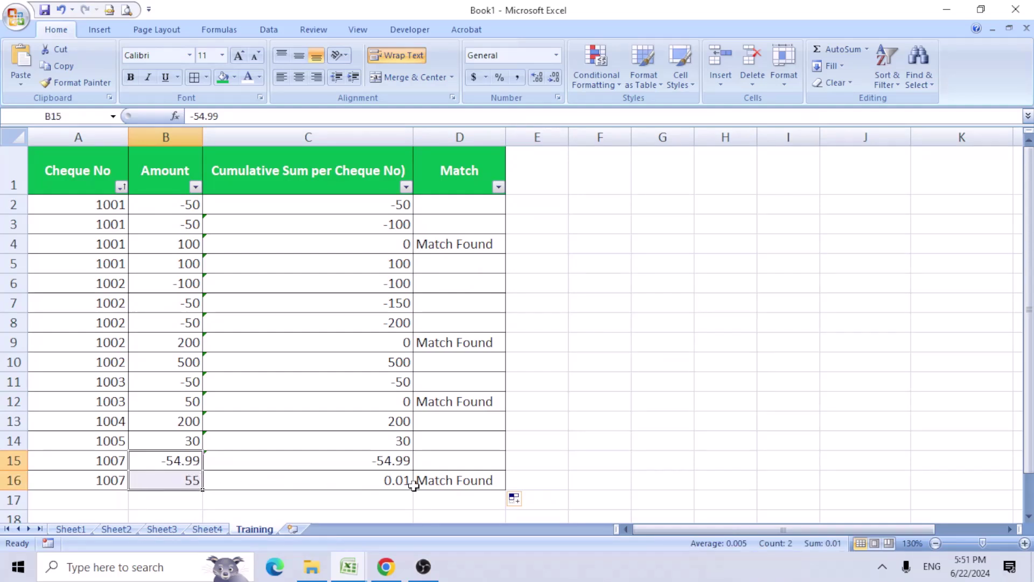
{"action": "left_click", "coordinate": [395, 480]}
{"action": "left_click", "coordinate": [446, 480]}
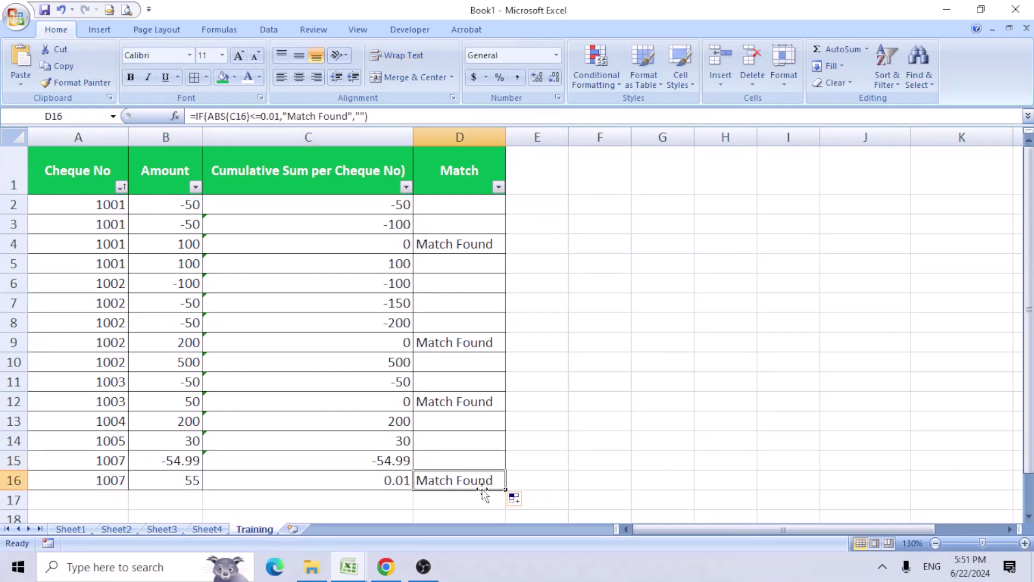